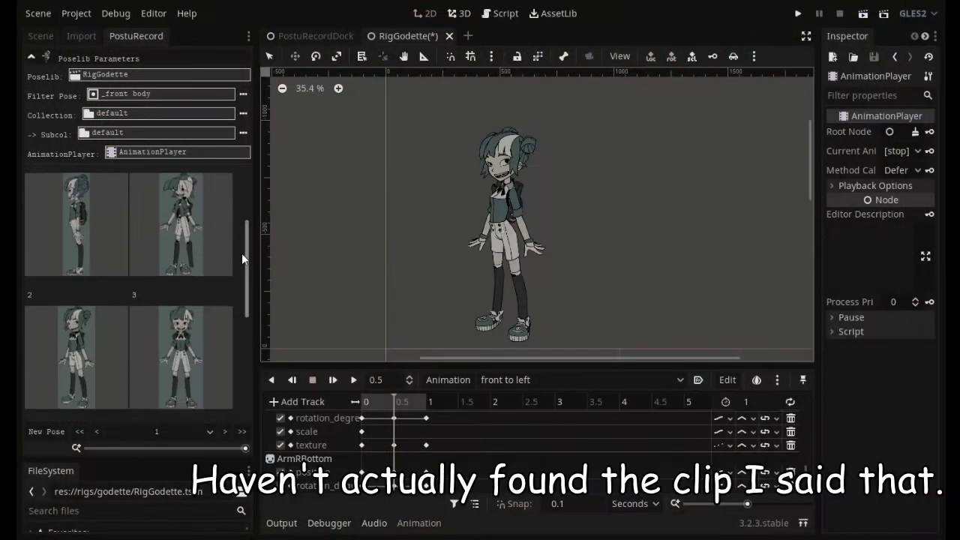
Scroll down the posepal README through its usage, pose library, pose and filter sections.
{"action": "scroll", "coordinate": [242, 252], "scroll_direction": "down", "scroll_amount": 1}
{"action": "scroll", "coordinate": [282, 109], "scroll_direction": "up", "scroll_amount": 5}
{"action": "scroll", "coordinate": [282, 109], "scroll_direction": "down", "scroll_amount": 1}
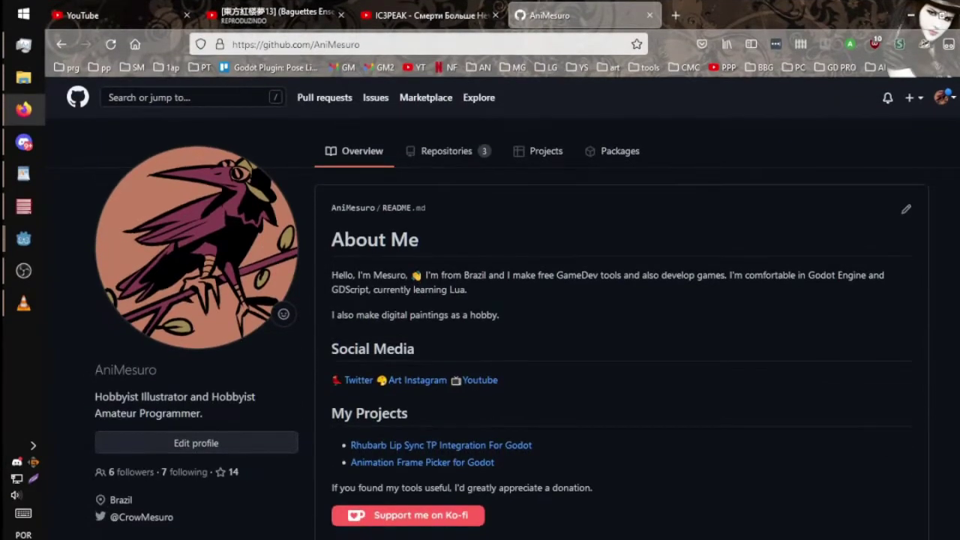
{"action": "scroll", "coordinate": [504, 305], "scroll_direction": "down", "scroll_amount": 1}
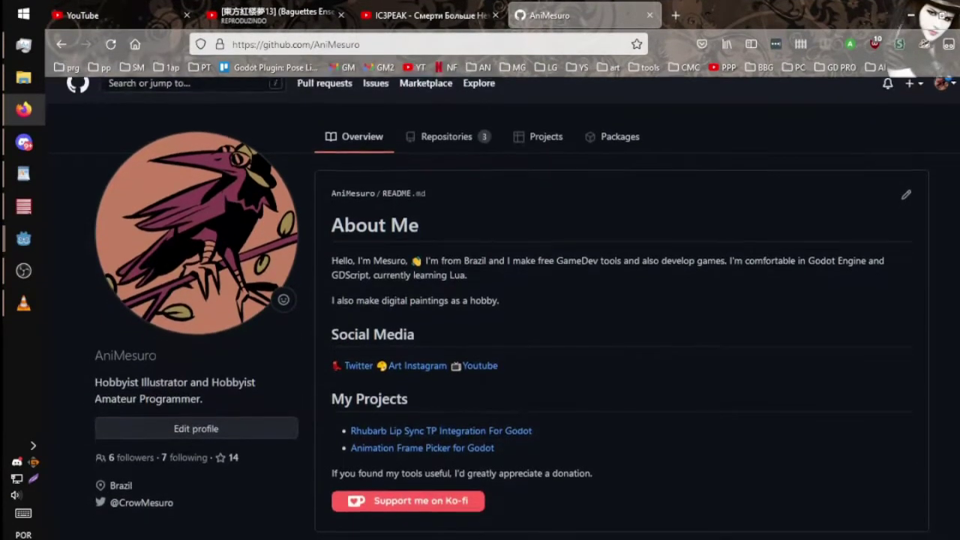
{"action": "scroll", "coordinate": [504, 306], "scroll_direction": "down", "scroll_amount": 2}
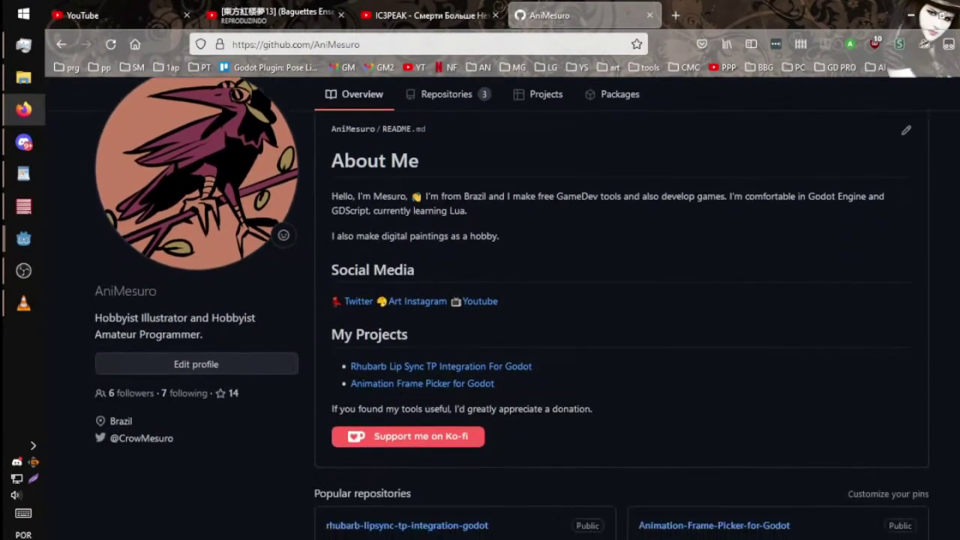
{"action": "scroll", "coordinate": [504, 305], "scroll_direction": "down", "scroll_amount": 2}
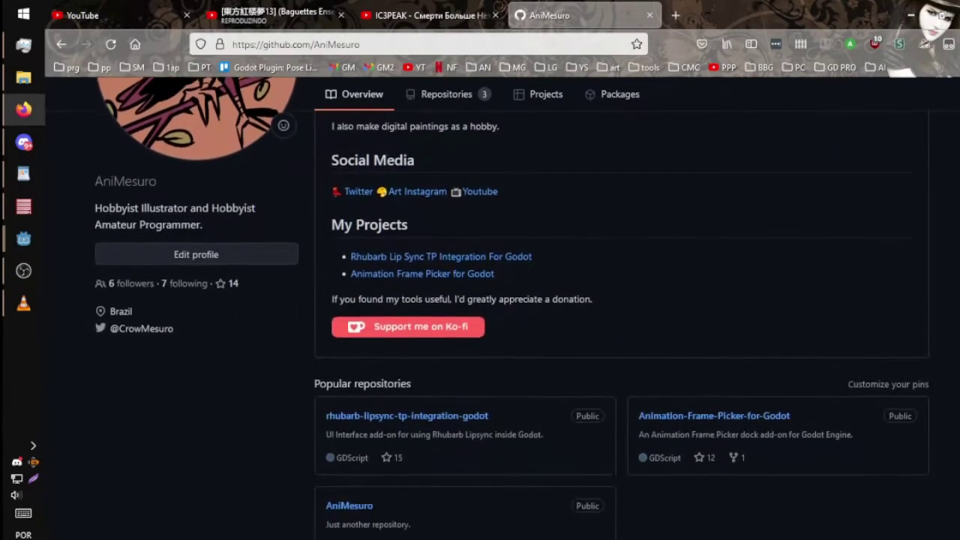
{"action": "scroll", "coordinate": [504, 305], "scroll_direction": "down", "scroll_amount": 3}
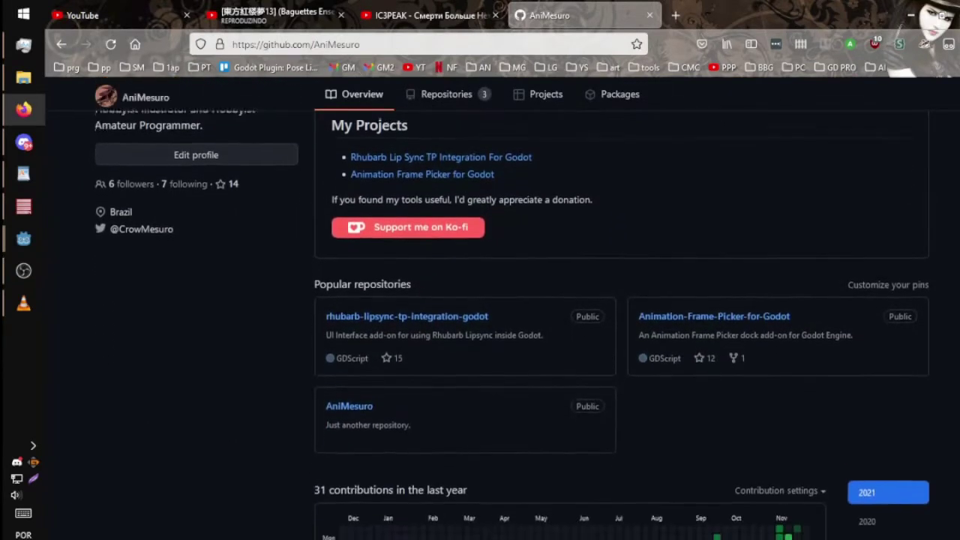
{"action": "scroll", "coordinate": [504, 305], "scroll_direction": "down", "scroll_amount": 3}
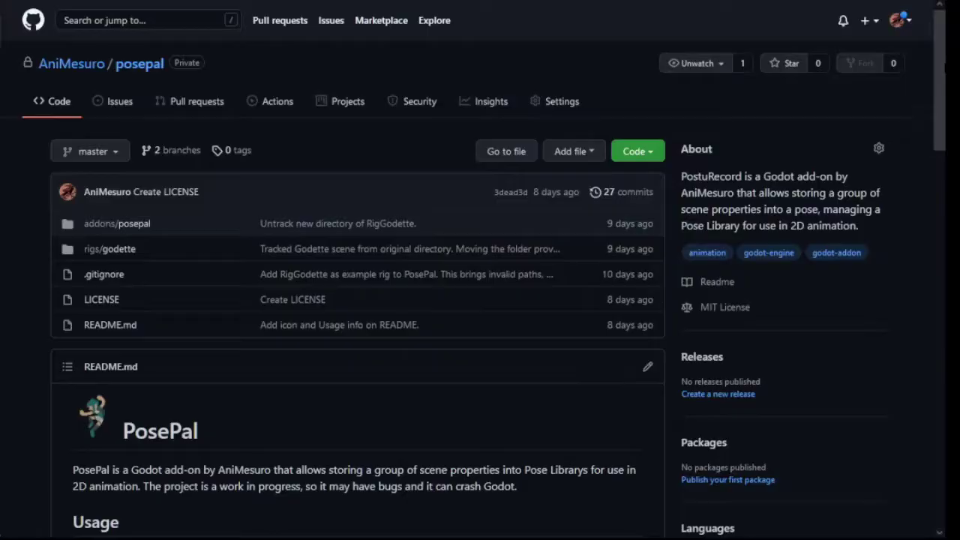
{"action": "scroll", "coordinate": [480, 300], "scroll_direction": "down", "scroll_amount": 3}
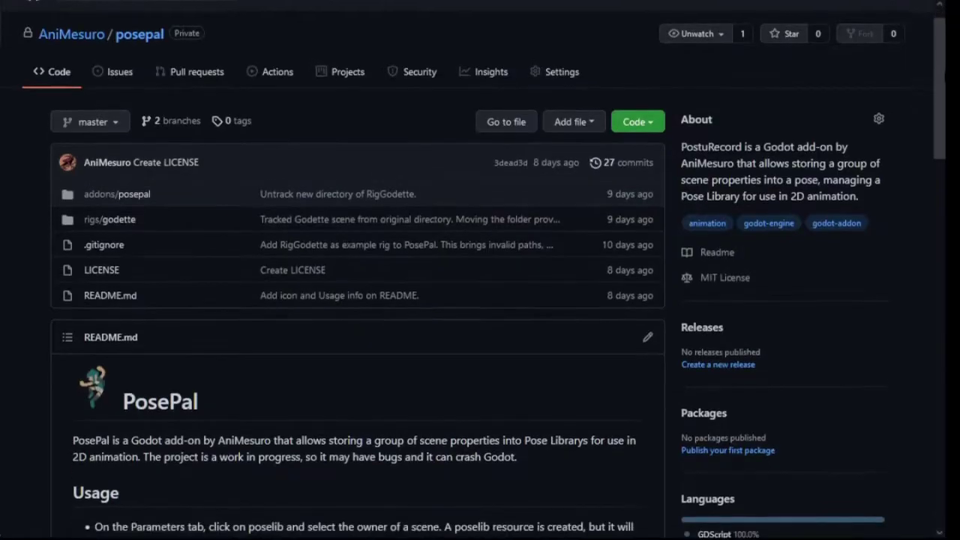
{"action": "scroll", "coordinate": [480, 300], "scroll_direction": "down", "scroll_amount": 2}
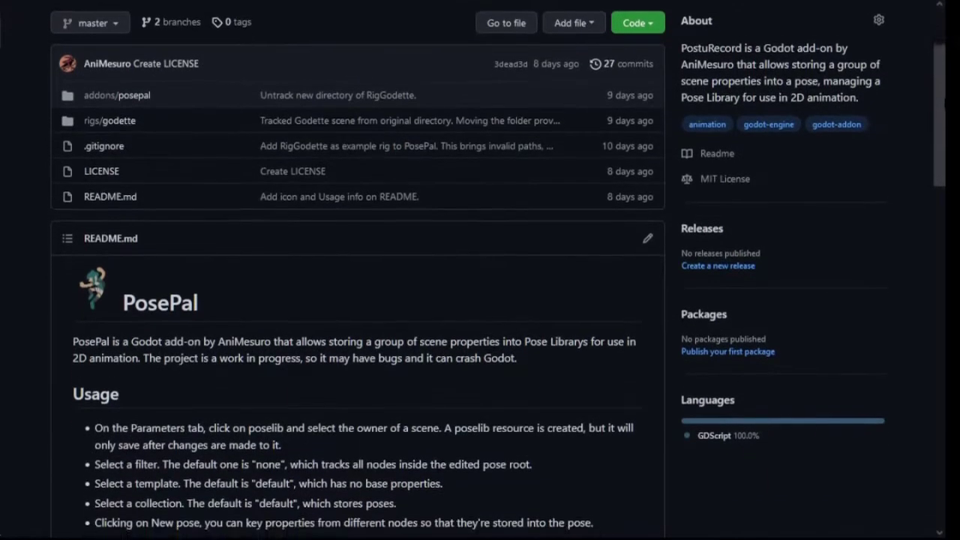
{"action": "scroll", "coordinate": [480, 300], "scroll_direction": "down", "scroll_amount": 3}
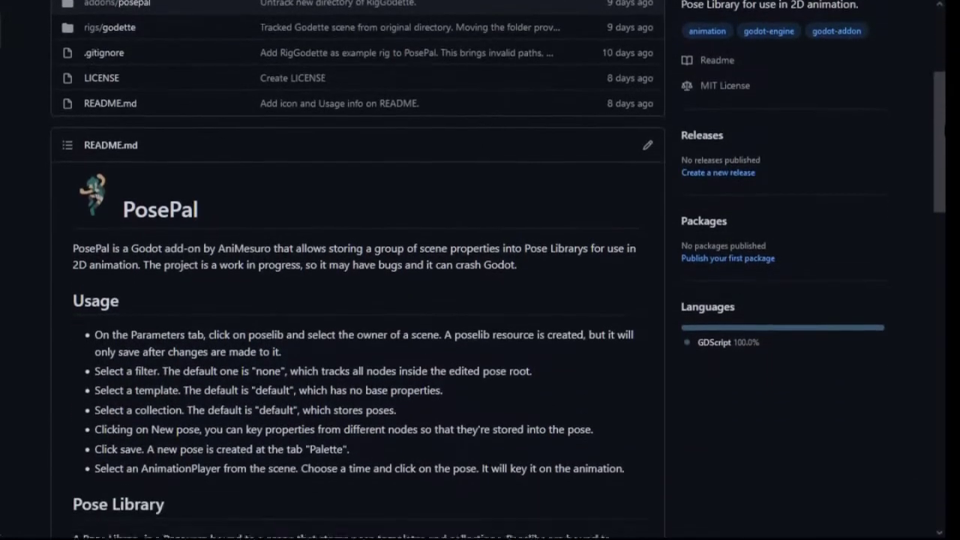
{"action": "scroll", "coordinate": [939, 189], "scroll_direction": "down", "scroll_amount": 5}
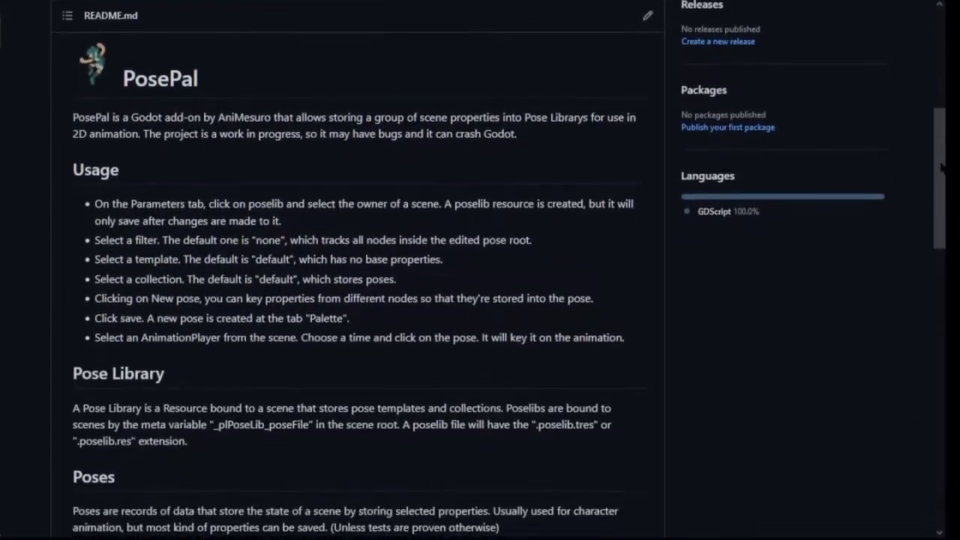
{"action": "scroll", "coordinate": [940, 189], "scroll_direction": "down", "scroll_amount": 2}
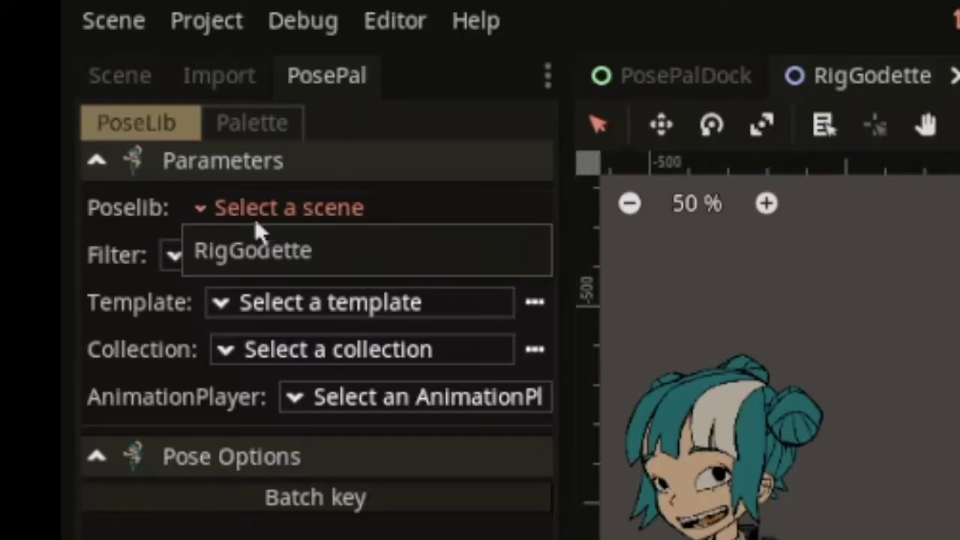
In PoseLib, choose RigGodette, full body filter, 34 left template and default collection.
{"action": "left_click", "coordinate": [231, 259]}
{"action": "left_click", "coordinate": [219, 263]}
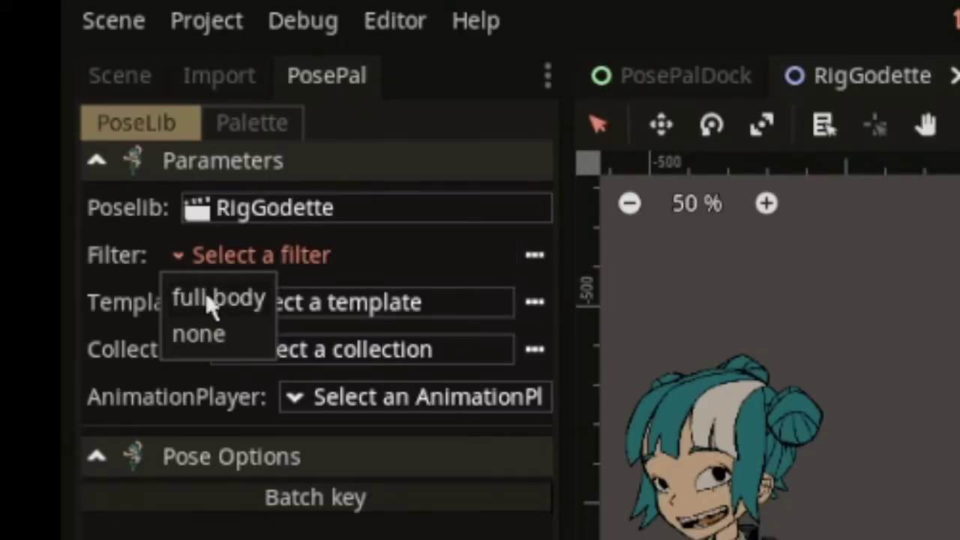
{"action": "left_click", "coordinate": [210, 299]}
{"action": "left_click", "coordinate": [278, 302]}
{"action": "left_click", "coordinate": [254, 345]}
{"action": "left_click", "coordinate": [258, 362]}
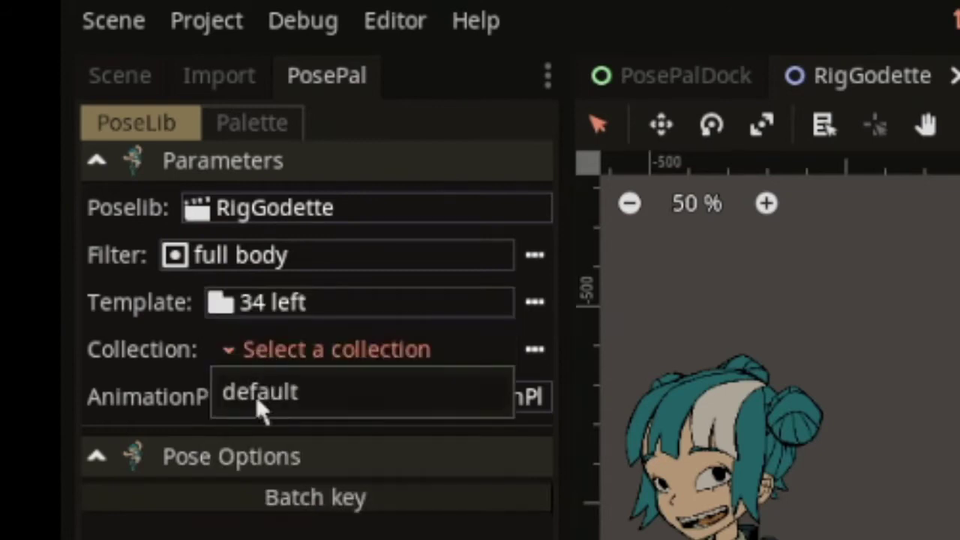
{"action": "left_click", "coordinate": [312, 390]}
{"action": "left_click", "coordinate": [333, 397]}
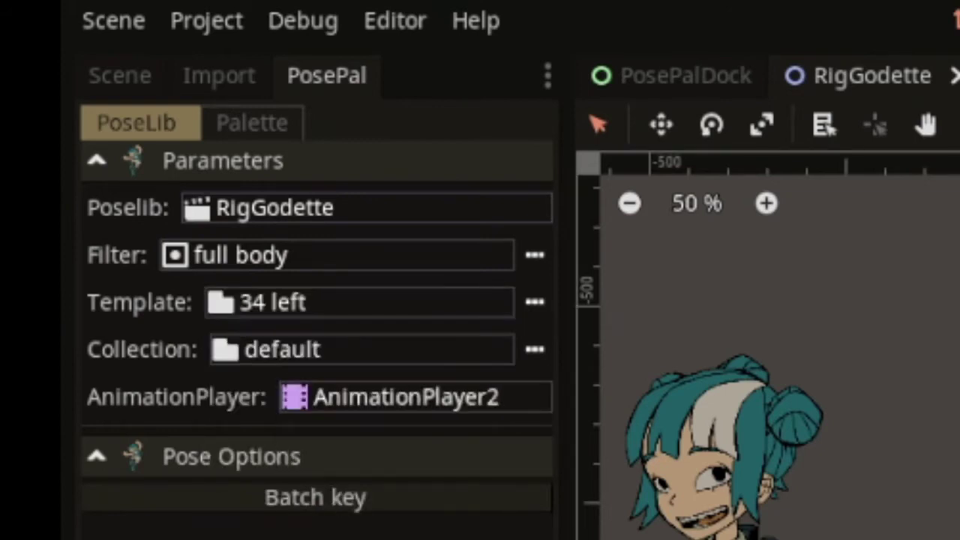
Browse the saved poses in the Palette tab.
{"action": "left_click", "coordinate": [260, 123]}
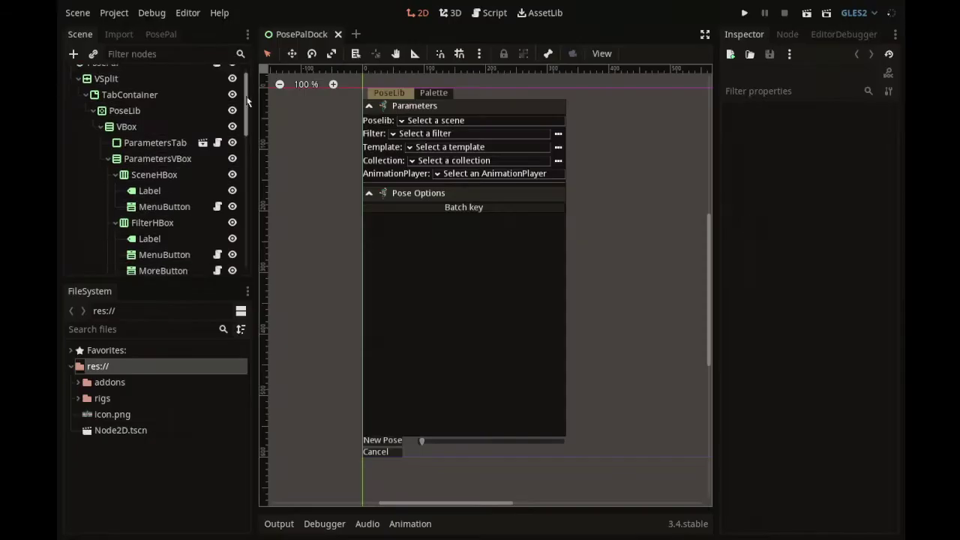
{"action": "scroll", "coordinate": [242, 198], "scroll_direction": "down", "scroll_amount": 8}
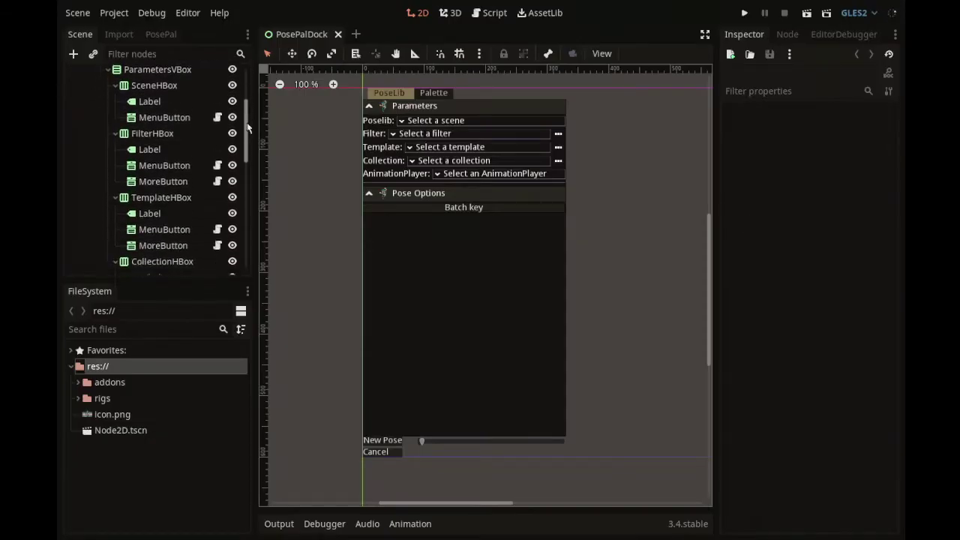
{"action": "scroll", "coordinate": [243, 198], "scroll_direction": "down", "scroll_amount": 3}
{"action": "scroll", "coordinate": [243, 198], "scroll_direction": "up", "scroll_amount": 10}
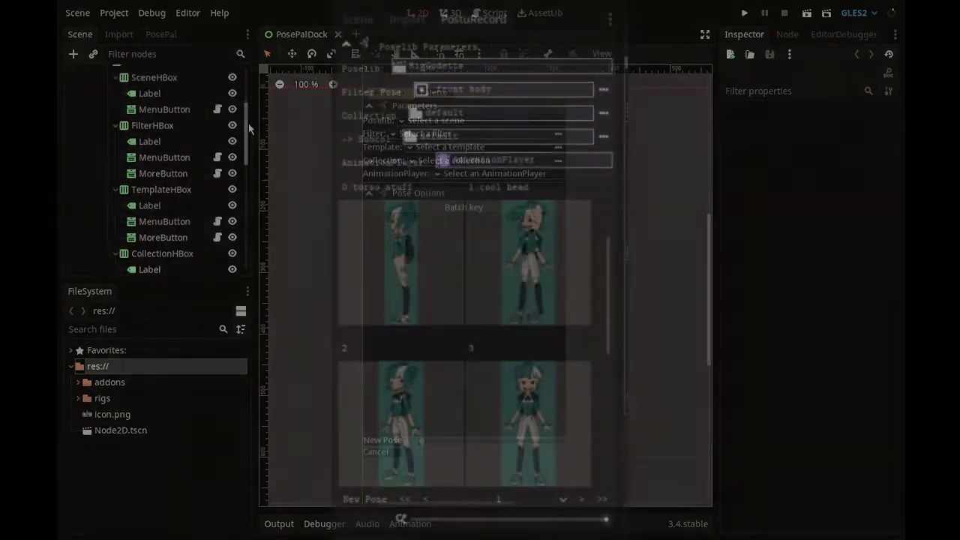
{"action": "scroll", "coordinate": [249, 113], "scroll_direction": "up", "scroll_amount": 5}
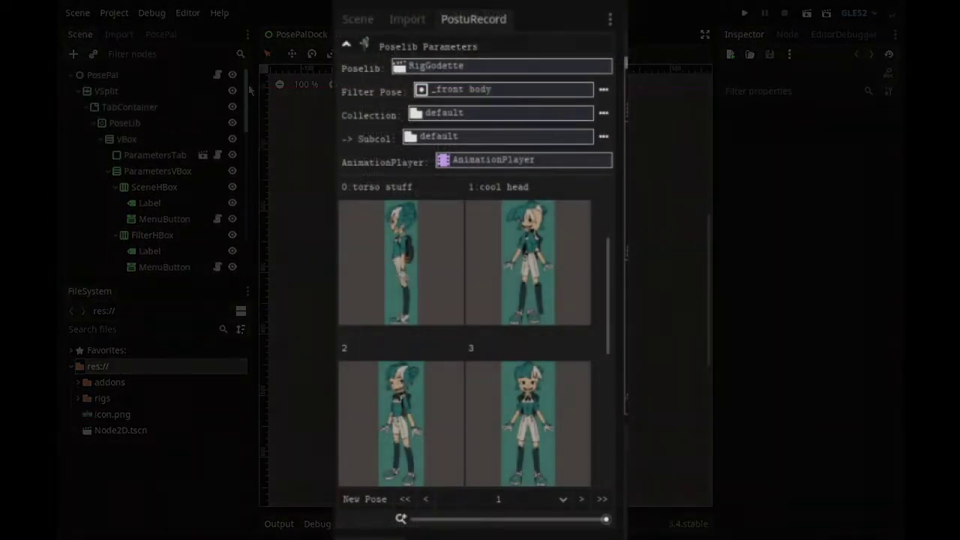
Select the PosePal root node and expand the addons folder and its subfolder.
{"action": "left_click", "coordinate": [132, 76]}
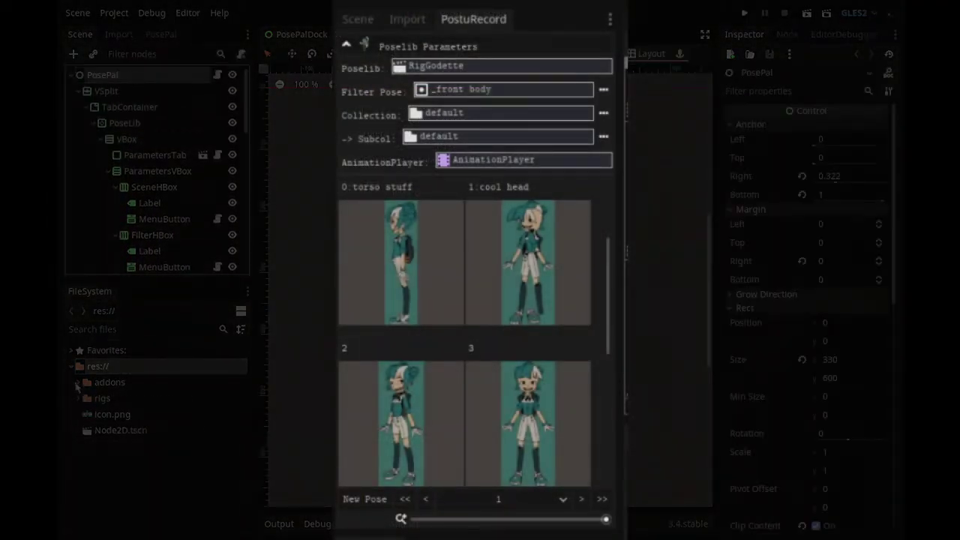
{"action": "left_click", "coordinate": [77, 383]}
{"action": "left_click", "coordinate": [87, 415]}
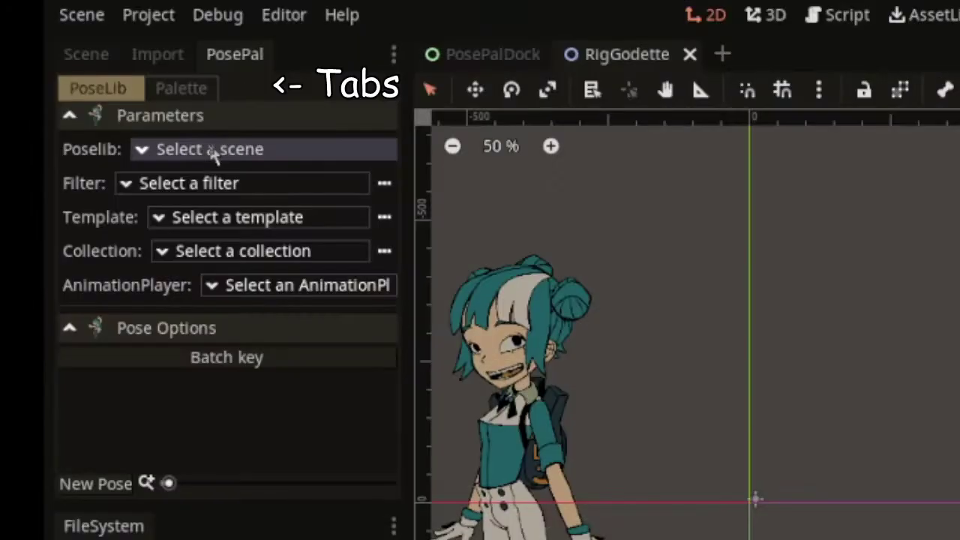
Reselect RigGodette, full body, 34 left and default, then open the animation player list.
{"action": "left_click", "coordinate": [213, 151]}
{"action": "left_click", "coordinate": [165, 184]}
{"action": "left_click", "coordinate": [166, 187]}
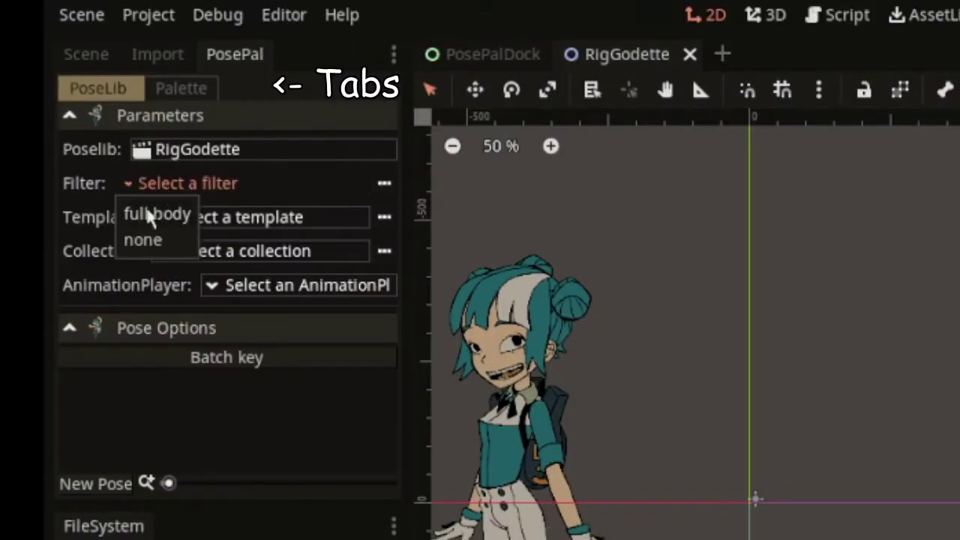
{"action": "left_click", "coordinate": [145, 204]}
{"action": "left_click", "coordinate": [188, 221]}
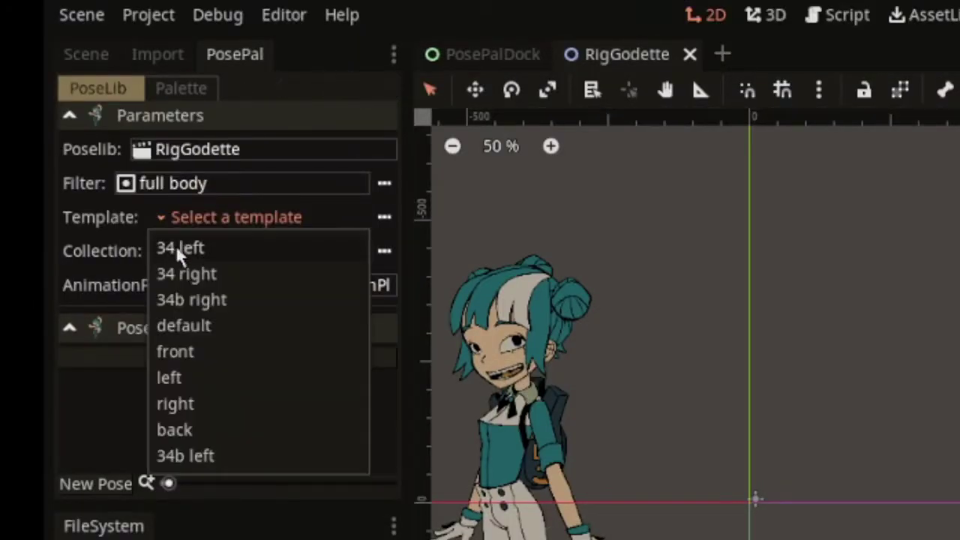
{"action": "left_click", "coordinate": [180, 248]}
{"action": "left_click", "coordinate": [180, 252]}
{"action": "left_click", "coordinate": [184, 281]}
{"action": "left_click", "coordinate": [239, 290]}
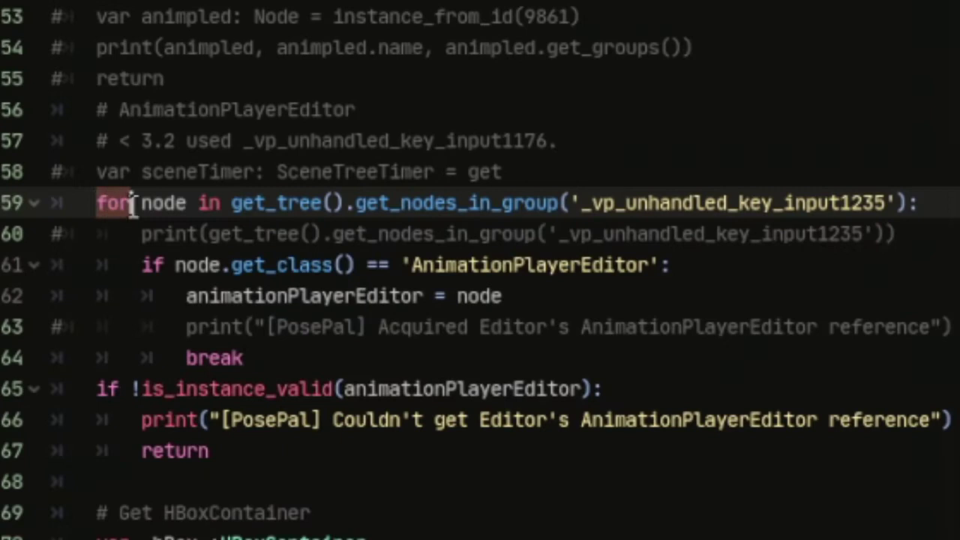
In plugin.gd, highlight the unhandled-input group loop and the AnimationPlayerEditor class check.
{"action": "left_click_drag", "start_coordinate": [132, 203], "coordinate": [908, 197]}
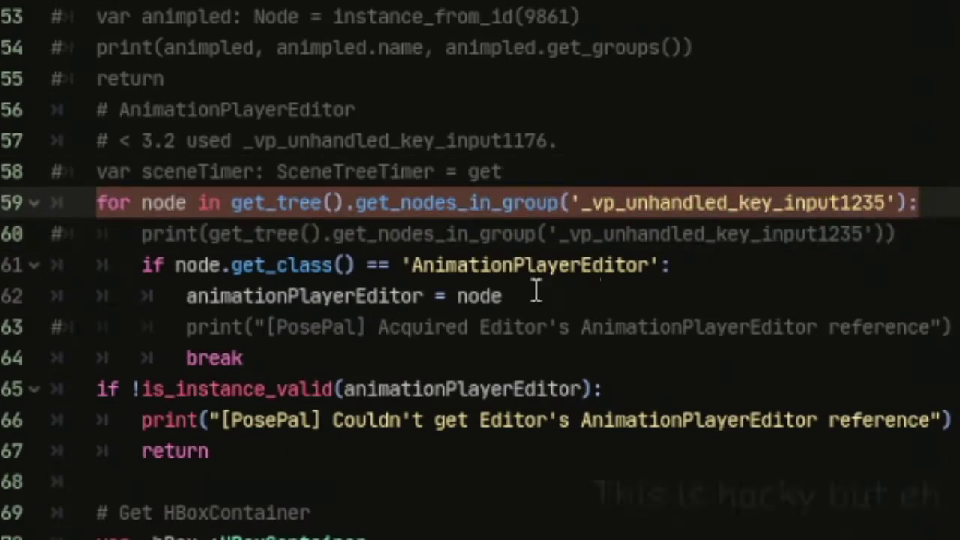
{"action": "left_click_drag", "start_coordinate": [634, 264], "coordinate": [443, 261]}
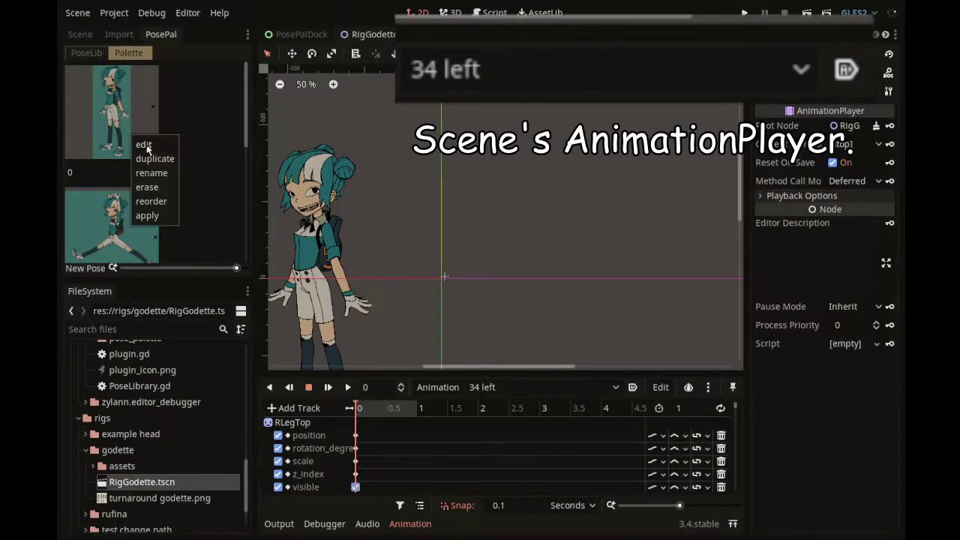
Start and cancel editing the first saved pose, then inspect the ThumbnailButton and Label nodes.
{"action": "left_click", "coordinate": [144, 145]}
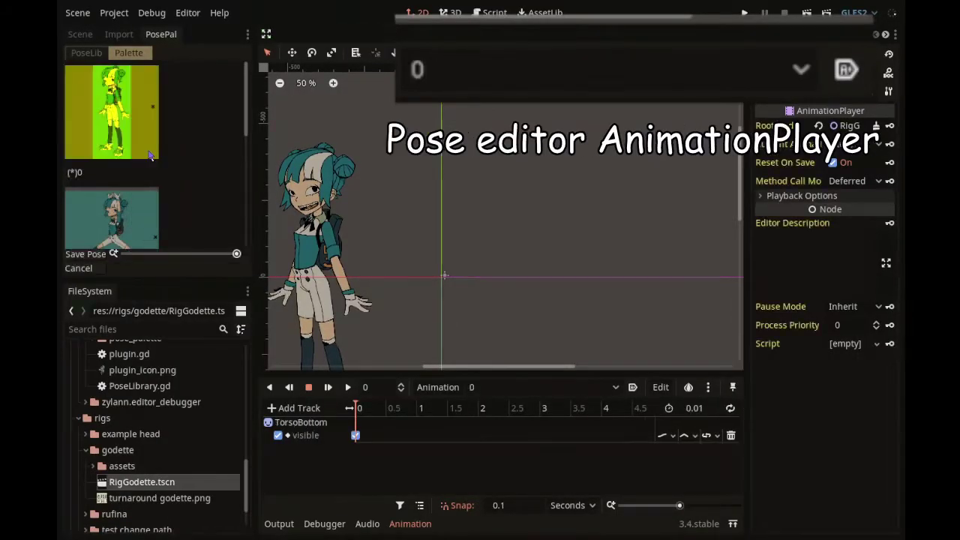
{"action": "left_click", "coordinate": [82, 268]}
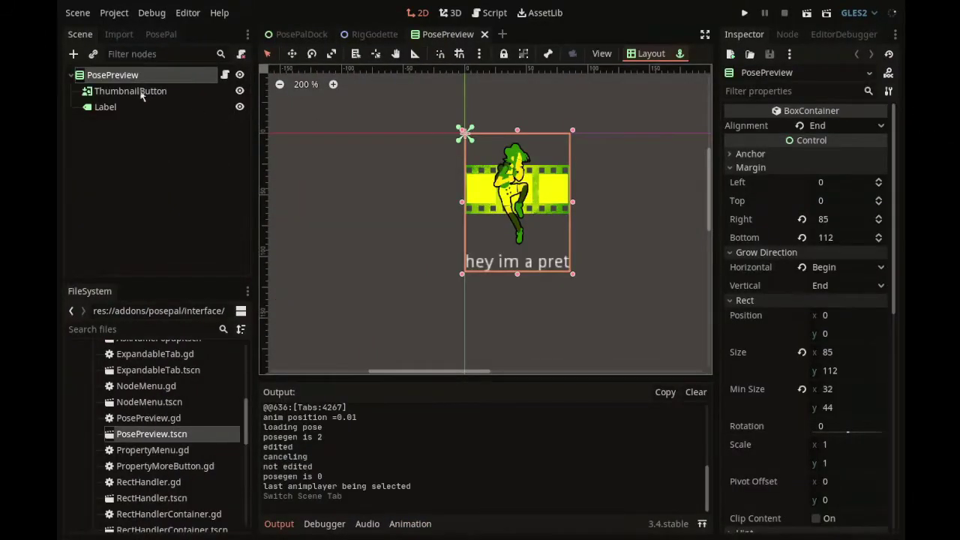
{"action": "left_click", "coordinate": [139, 92]}
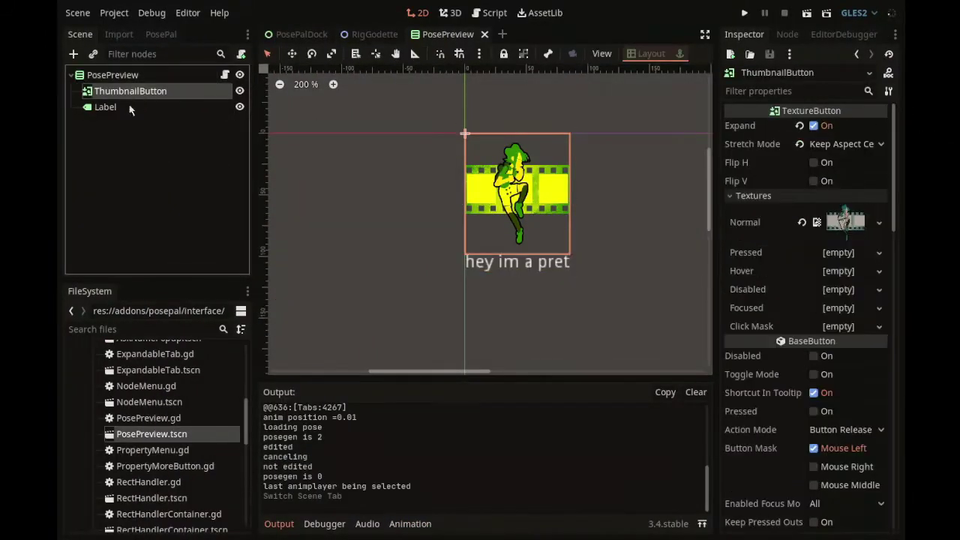
{"action": "left_click", "coordinate": [116, 109]}
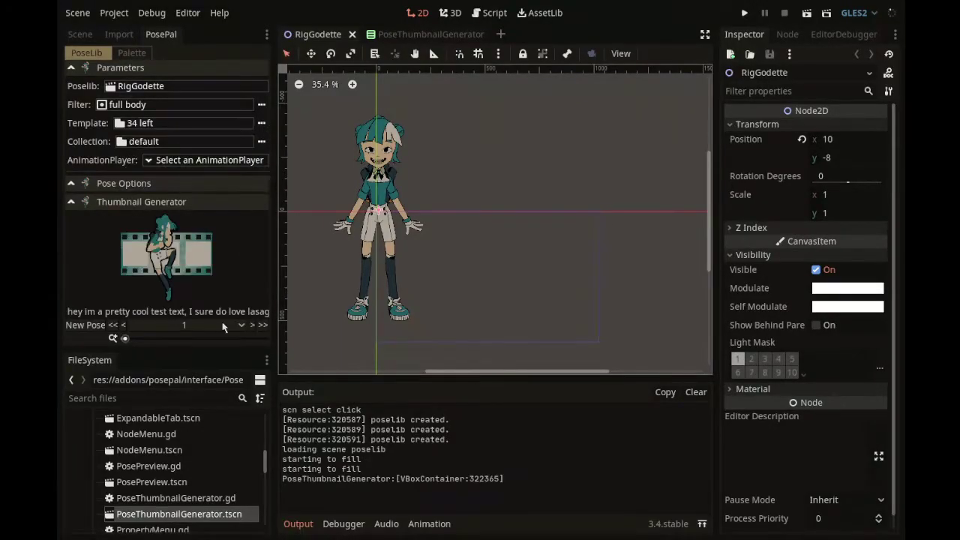
Maximize the thumbnail preview and compare the Palette thumbnails with the PoseLib tab.
{"action": "left_click_drag", "start_coordinate": [223, 338], "coordinate": [264, 384]}
{"action": "left_click", "coordinate": [131, 52]}
{"action": "left_click", "coordinate": [86, 54]}
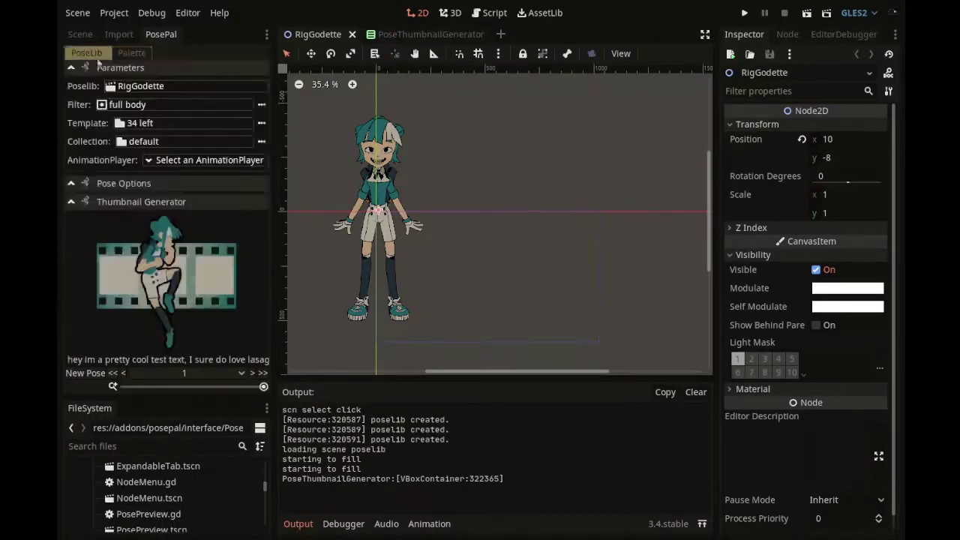
{"action": "left_click", "coordinate": [129, 52]}
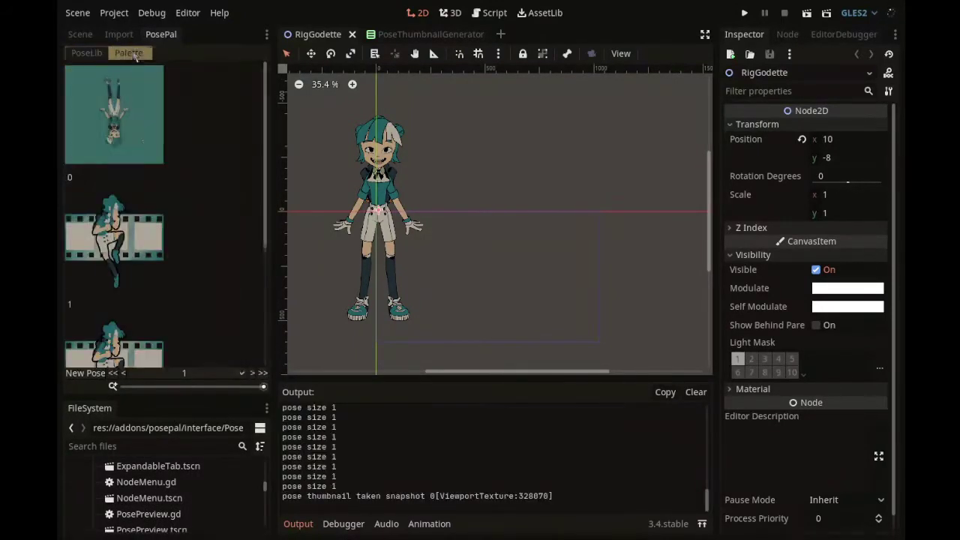
{"action": "left_click", "coordinate": [87, 53]}
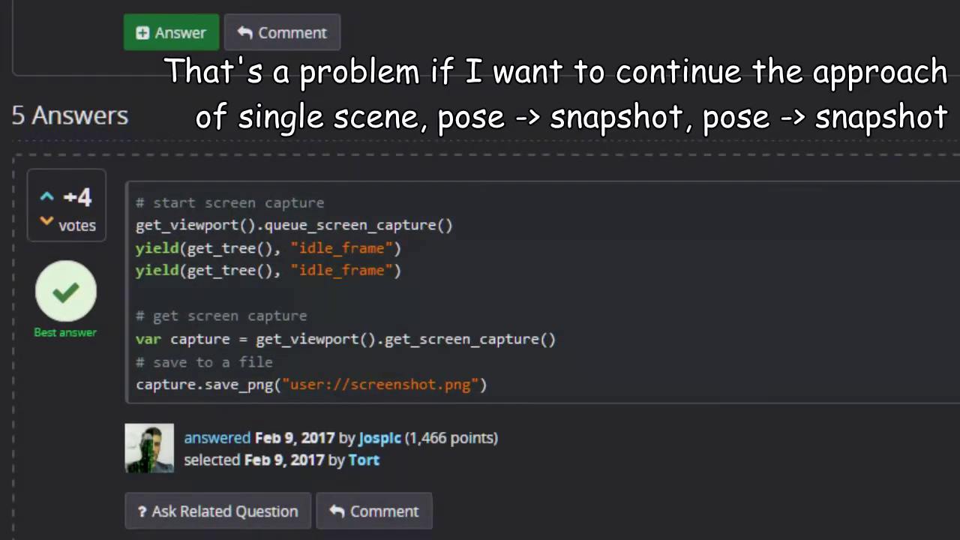
List the git branches and check out feat_thumbgen.
{"action": "type", "text": "t "}
{"action": "type", "text": "bra"}
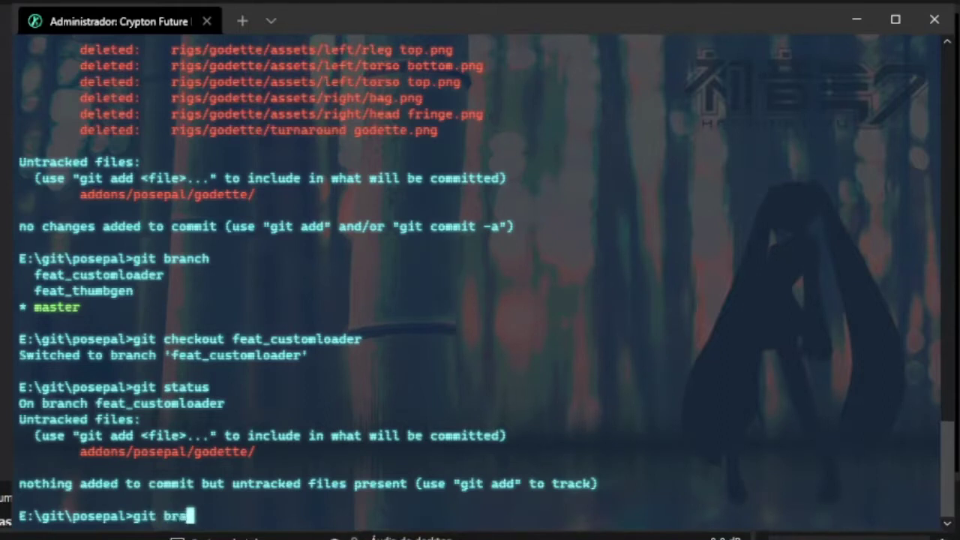
{"action": "type", "text": "nch"}
{"action": "key", "text": "Return"}
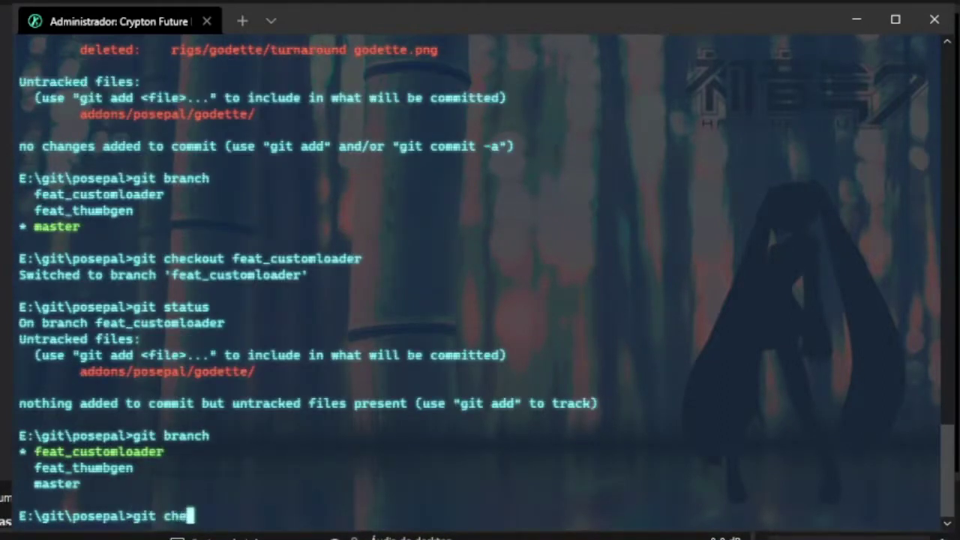
{"action": "type", "text": "git checkout feat_thumbgen"}
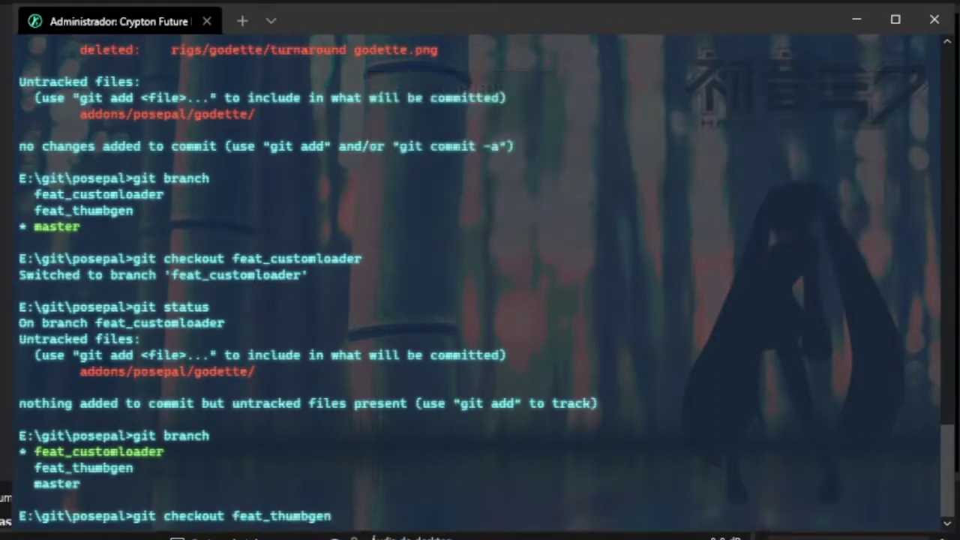
{"action": "key", "text": "Return"}
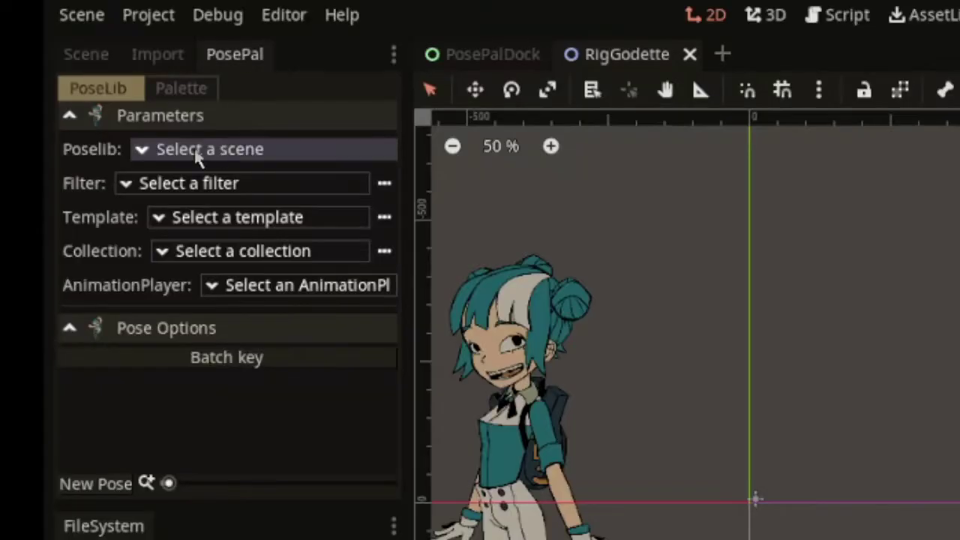
{"action": "left_click", "coordinate": [204, 149]}
Select RigGodette with the full body filter, then create a new Head filter.
{"action": "left_click", "coordinate": [166, 184]}
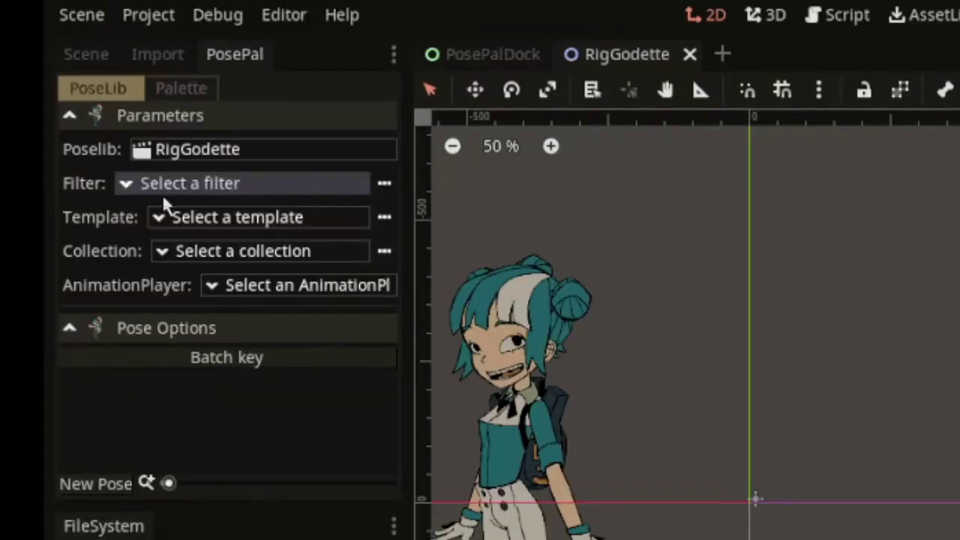
{"action": "left_click", "coordinate": [163, 187]}
{"action": "left_click", "coordinate": [144, 216]}
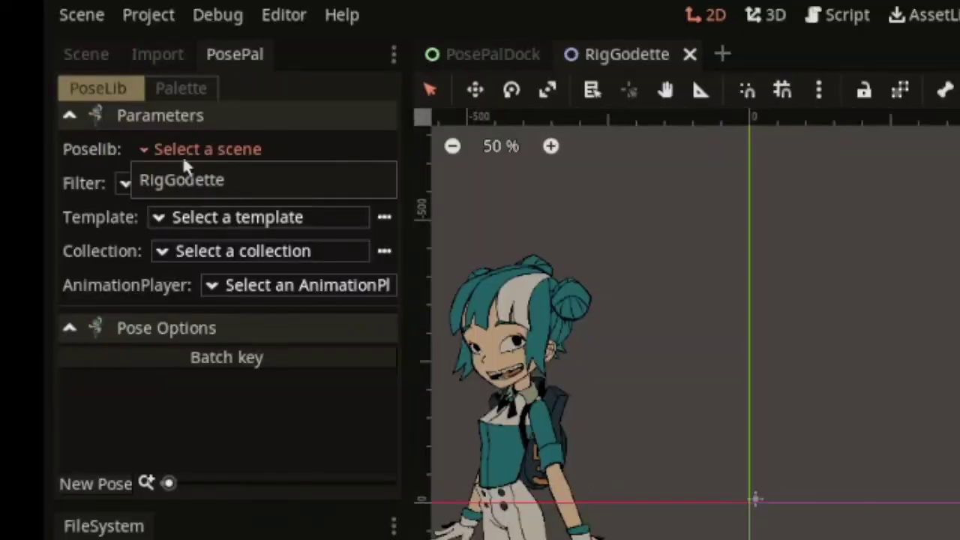
{"action": "left_click", "coordinate": [165, 191]}
{"action": "left_click", "coordinate": [162, 189]}
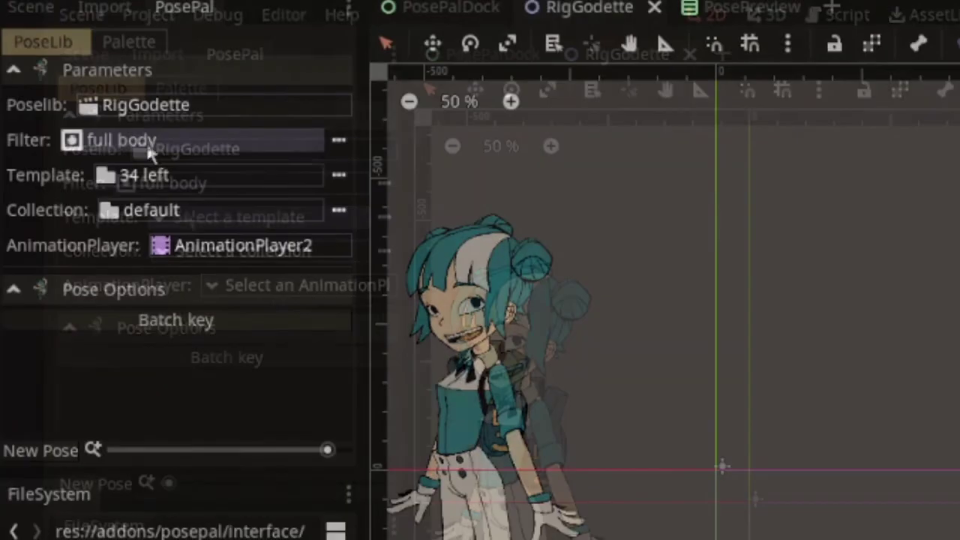
{"action": "left_click", "coordinate": [338, 141]}
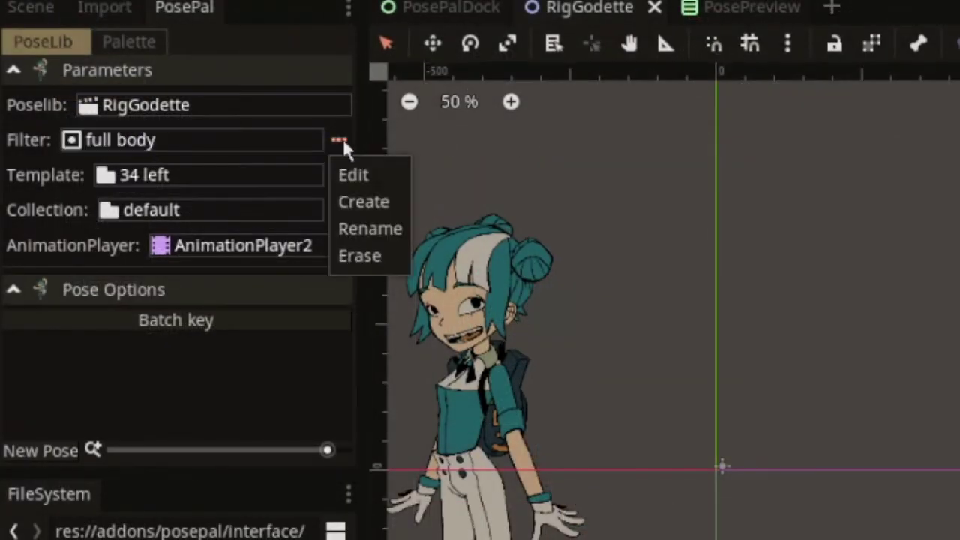
{"action": "left_click", "coordinate": [375, 210]}
{"action": "type", "text": "h"}
{"action": "key", "text": "Return"}
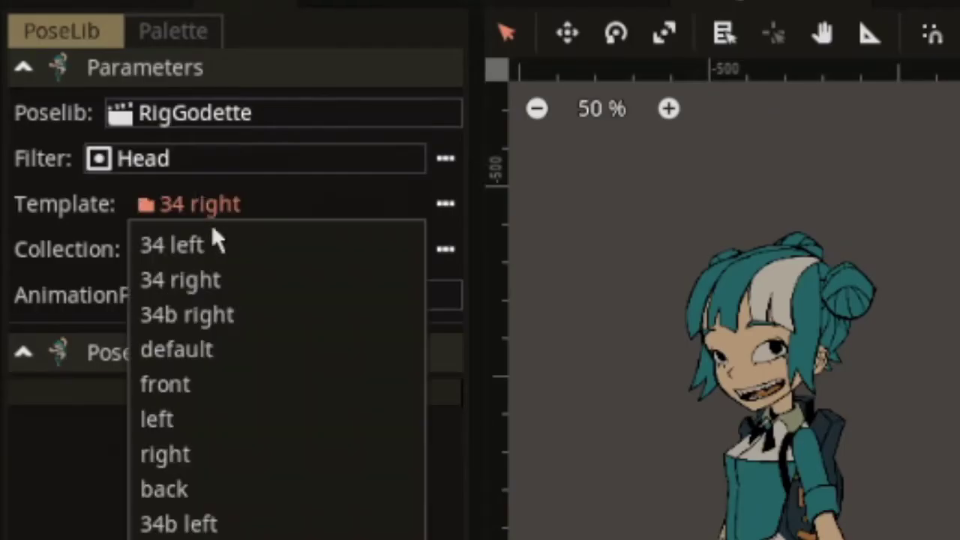
Apply the 34 right and 34b right template poses to the character.
{"action": "left_click", "coordinate": [215, 278]}
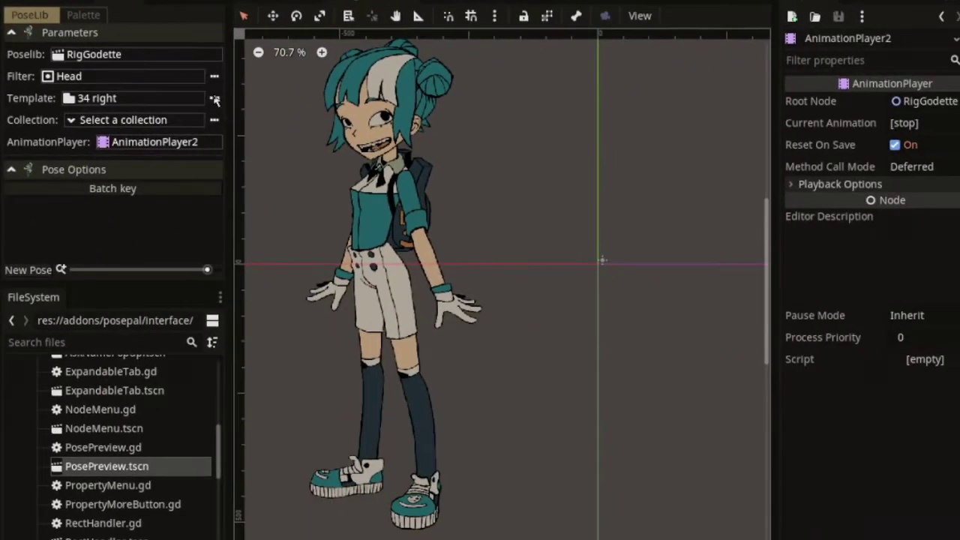
{"action": "left_click", "coordinate": [214, 100]}
{"action": "left_click", "coordinate": [228, 187]}
{"action": "left_click", "coordinate": [112, 98]}
{"action": "left_click", "coordinate": [101, 152]}
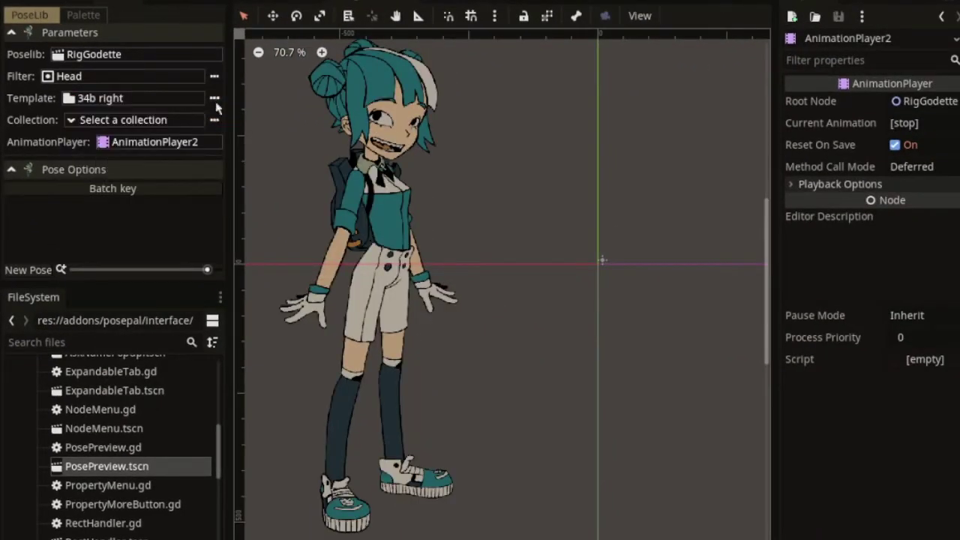
{"action": "left_click", "coordinate": [214, 97]}
{"action": "left_click", "coordinate": [228, 187]}
Try the default, front and left templates on the character.
{"action": "left_click", "coordinate": [135, 98]}
{"action": "left_click", "coordinate": [84, 168]}
{"action": "left_click", "coordinate": [214, 98]}
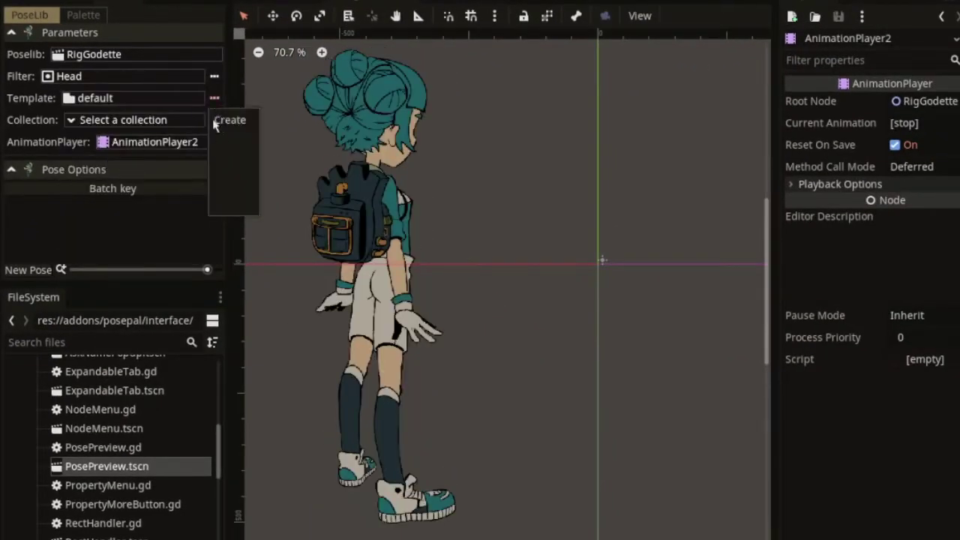
{"action": "left_click", "coordinate": [135, 98]}
{"action": "left_click", "coordinate": [79, 184]}
{"action": "left_click", "coordinate": [214, 97]}
{"action": "left_click", "coordinate": [228, 187]}
{"action": "left_click", "coordinate": [134, 98]}
{"action": "left_click", "coordinate": [76, 201]}
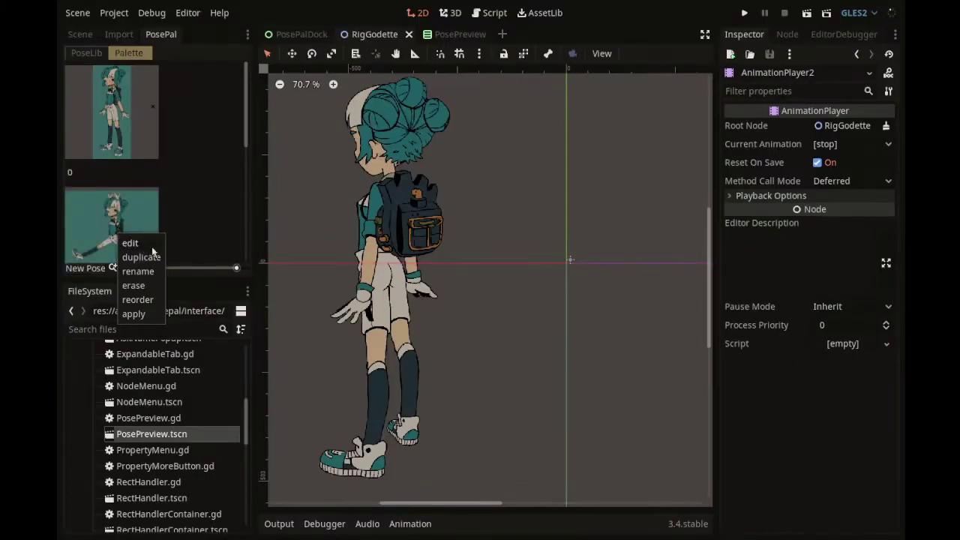
Open a saved palette pose for editing and briefly maximize the animation panel.
{"action": "left_click", "coordinate": [147, 244]}
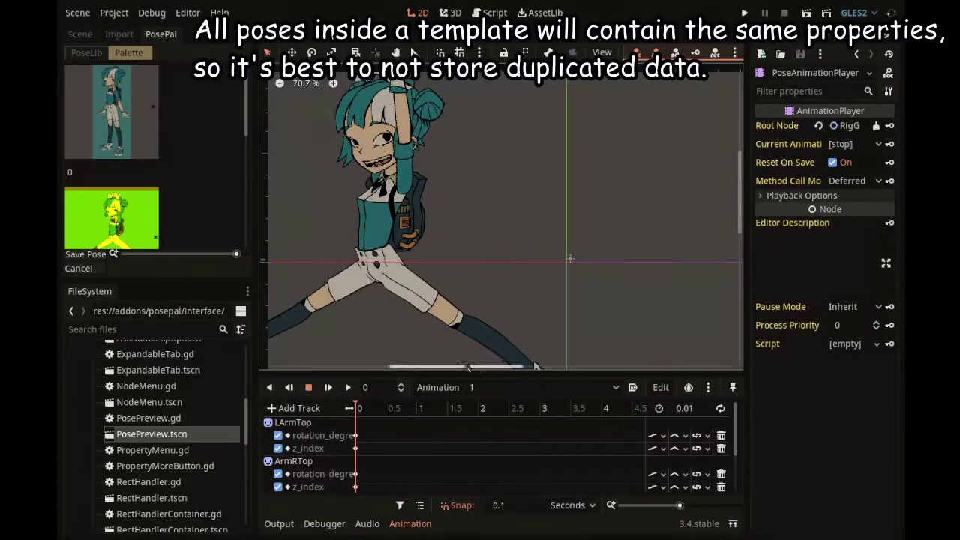
{"action": "key", "text": "shift+F12"}
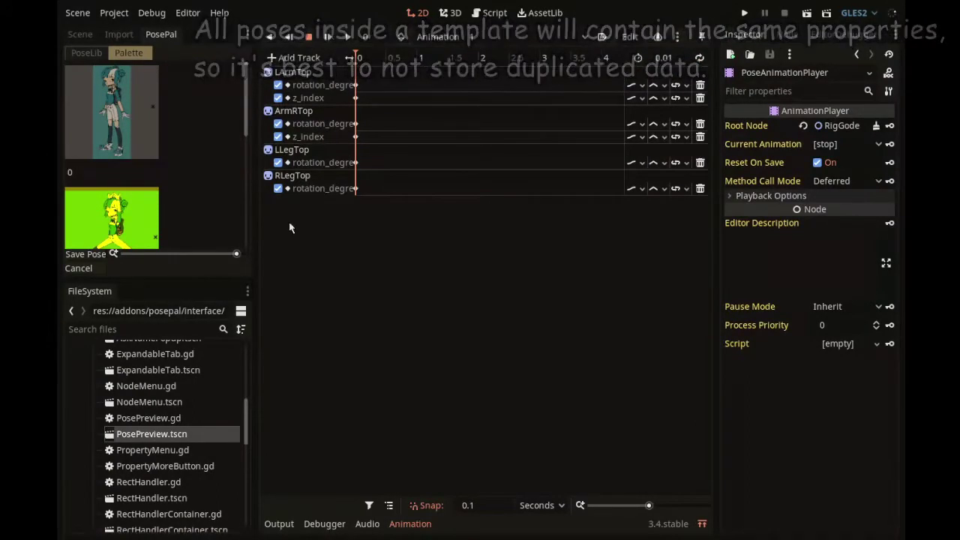
{"action": "left_click", "coordinate": [703, 525]}
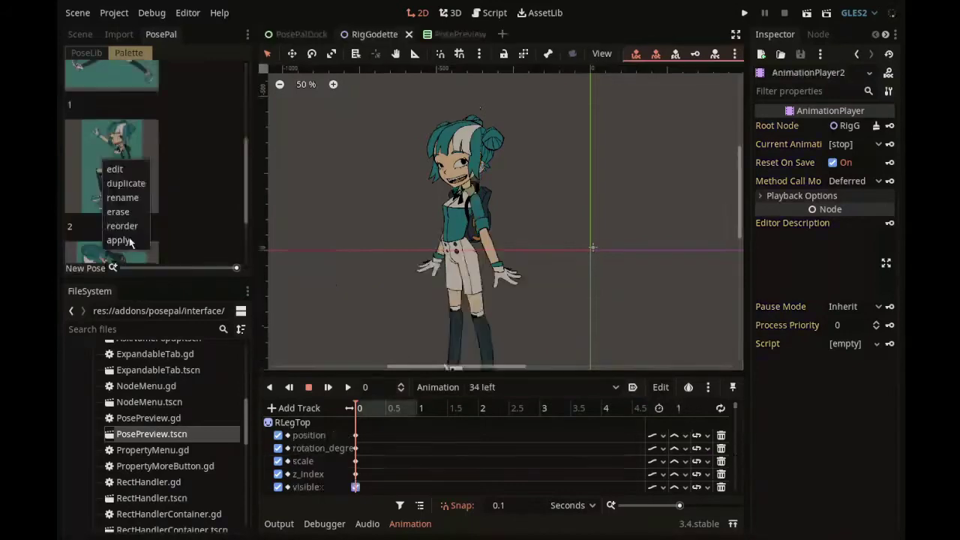
Apply palette poses to the rig, including the sitting pose, and close the animation panel.
{"action": "left_click", "coordinate": [124, 240]}
{"action": "scroll", "coordinate": [127, 188], "scroll_direction": "down", "scroll_amount": 2}
{"action": "right_click", "coordinate": [128, 180]}
{"action": "left_click", "coordinate": [146, 260]}
{"action": "left_click", "coordinate": [411, 524]}
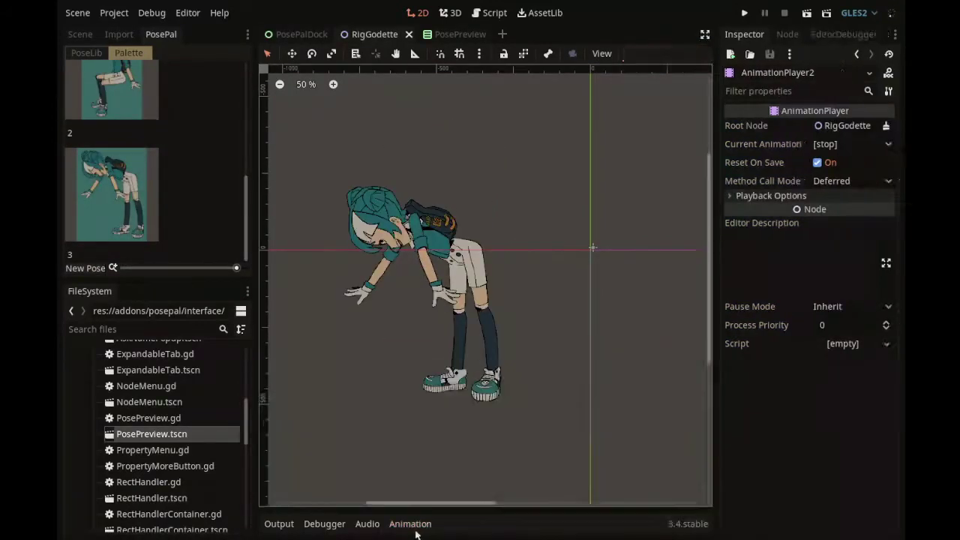
{"action": "scroll", "coordinate": [113, 180], "scroll_direction": "up", "scroll_amount": 2}
{"action": "right_click", "coordinate": [117, 172]}
{"action": "left_click", "coordinate": [138, 263]}
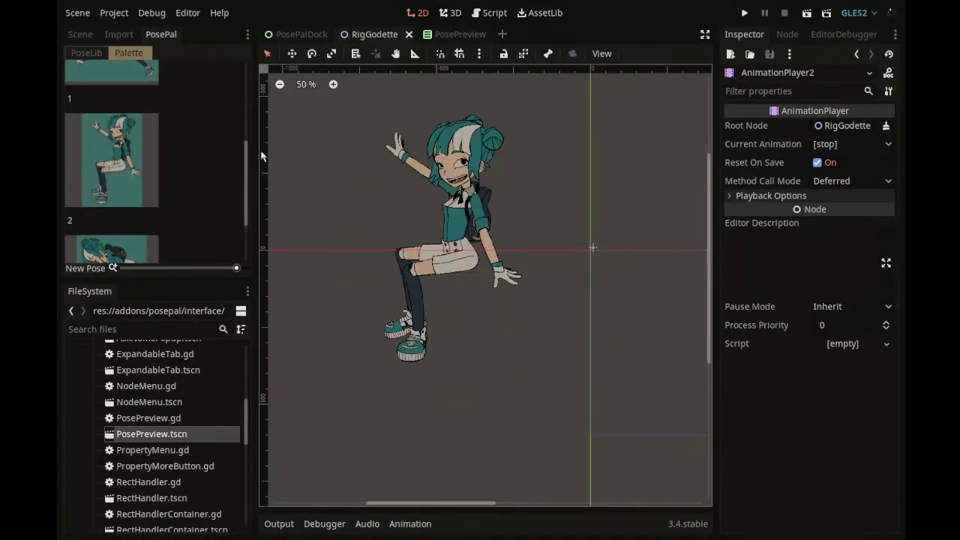
Apply the split-jump pose and then standing pose 0, and return to the PoseLib tab.
{"action": "scroll", "coordinate": [120, 165], "scroll_direction": "up", "scroll_amount": 1}
{"action": "right_click", "coordinate": [123, 162]}
{"action": "left_click", "coordinate": [143, 247]}
{"action": "scroll", "coordinate": [180, 232], "scroll_direction": "up", "scroll_amount": 2}
{"action": "right_click", "coordinate": [133, 131]}
{"action": "left_click", "coordinate": [152, 217]}
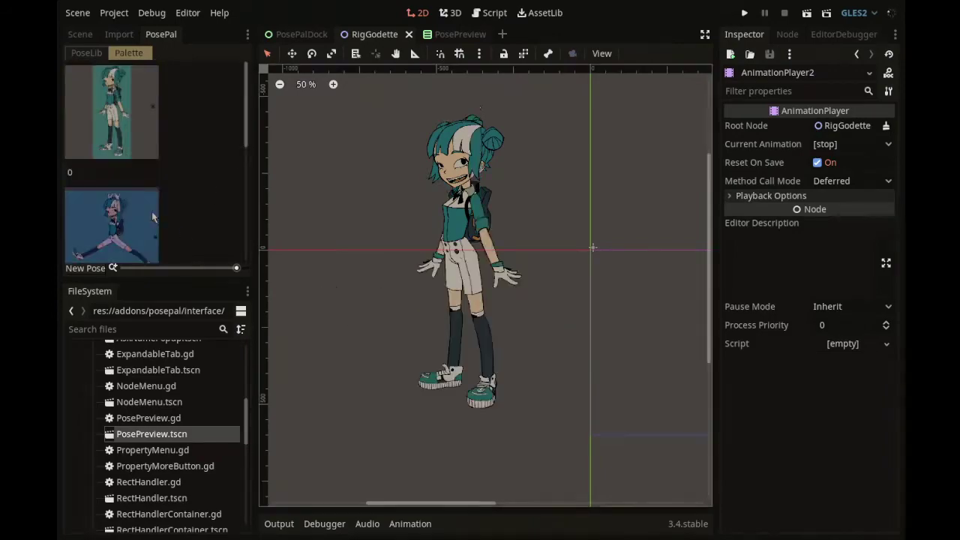
{"action": "left_click", "coordinate": [148, 103]}
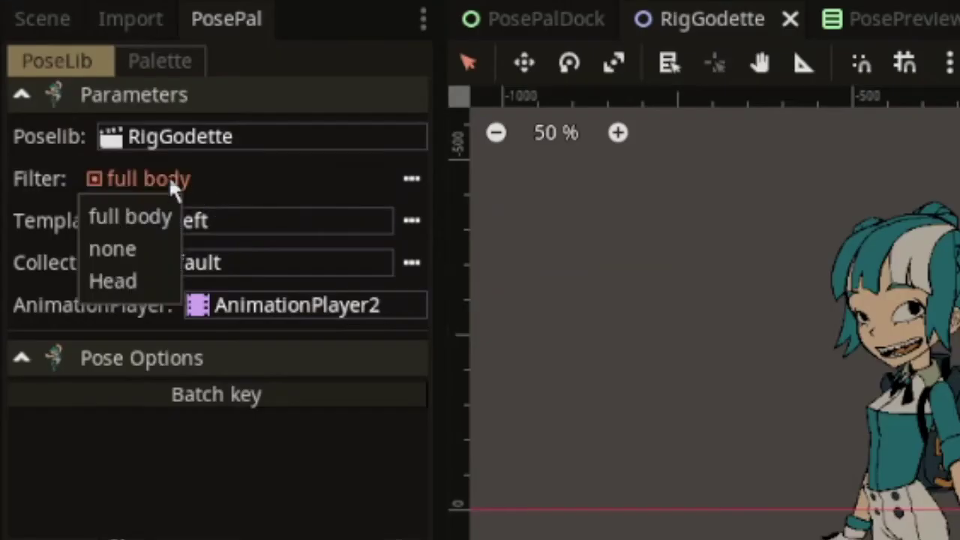
{"action": "left_click", "coordinate": [211, 223]}
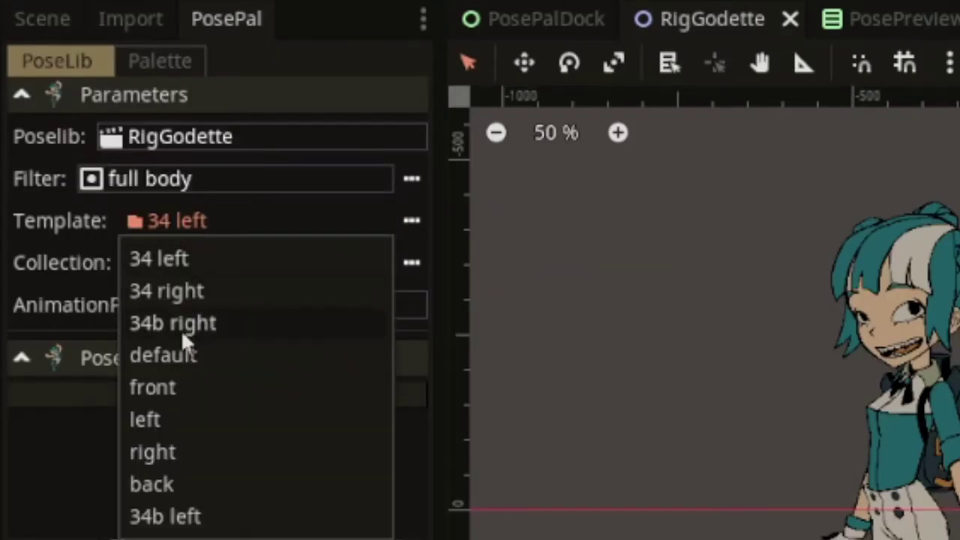
Set the template to default and create a new hands collection.
{"action": "left_click", "coordinate": [177, 357]}
{"action": "left_click", "coordinate": [194, 264]}
{"action": "left_click", "coordinate": [190, 266]}
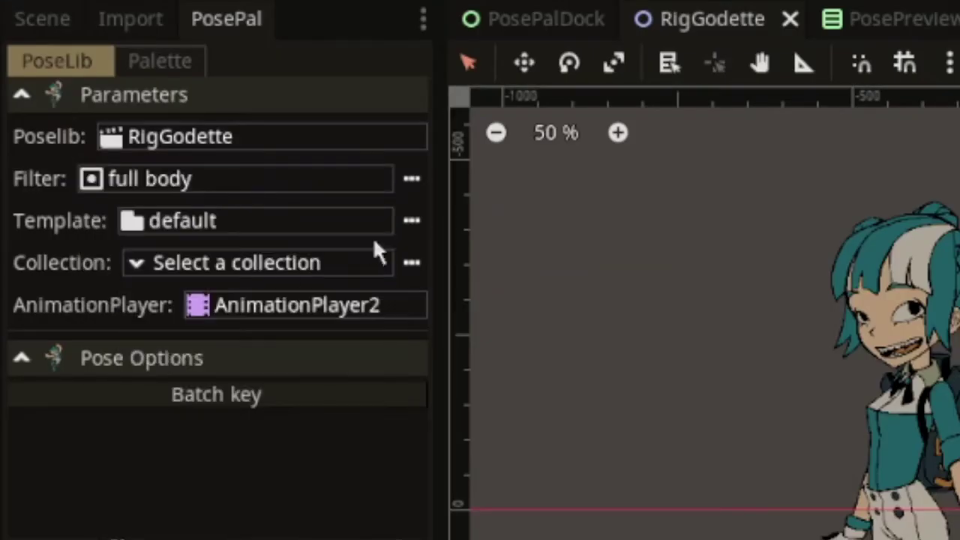
{"action": "left_click", "coordinate": [420, 272]}
Switch the collection to default and show its poses in the palette.
{"action": "left_click", "coordinate": [233, 262]}
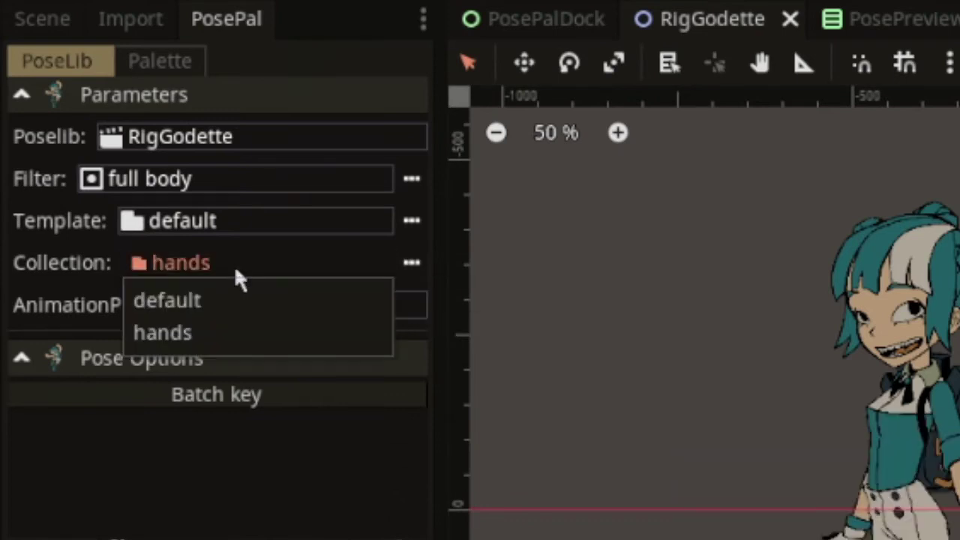
{"action": "left_click", "coordinate": [233, 264]}
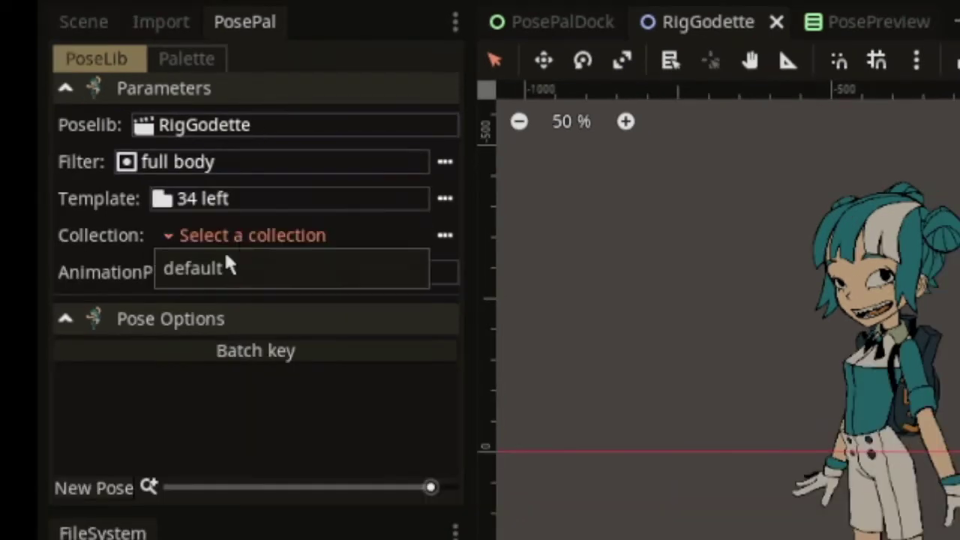
{"action": "left_click", "coordinate": [225, 264]}
{"action": "left_click", "coordinate": [206, 63]}
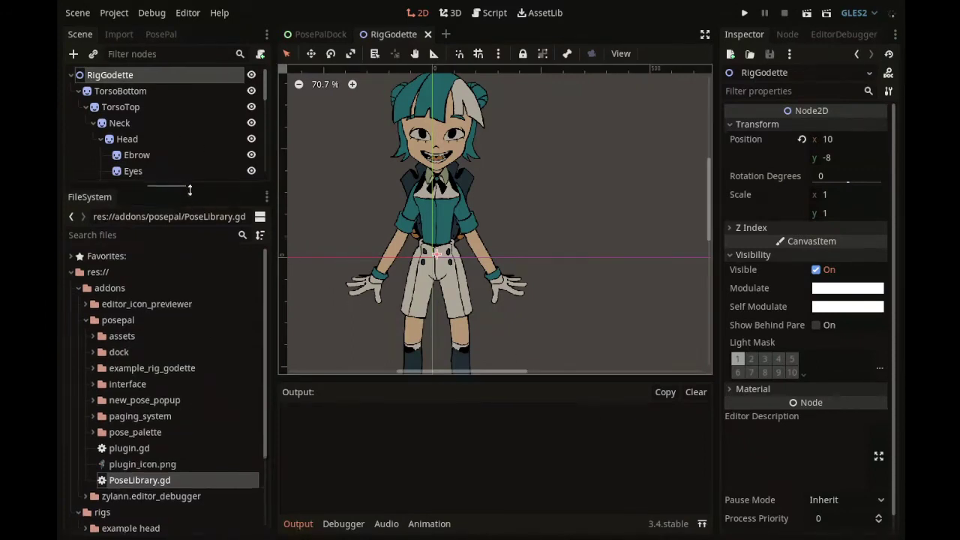
Enlarge the scene tree, set the template to 34b right and the collection to default.
{"action": "left_click_drag", "start_coordinate": [185, 189], "coordinate": [188, 327]}
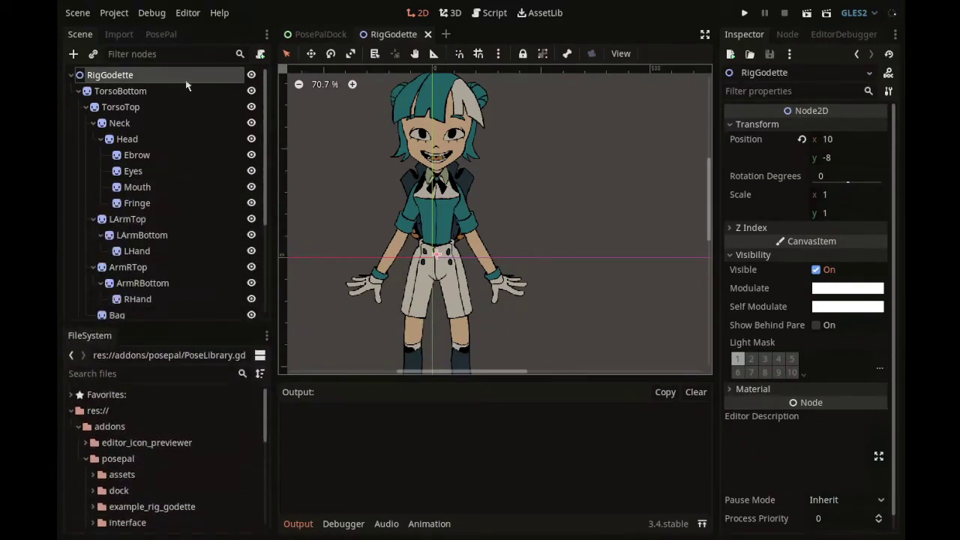
{"action": "left_click_drag", "start_coordinate": [266, 426], "coordinate": [266, 436]}
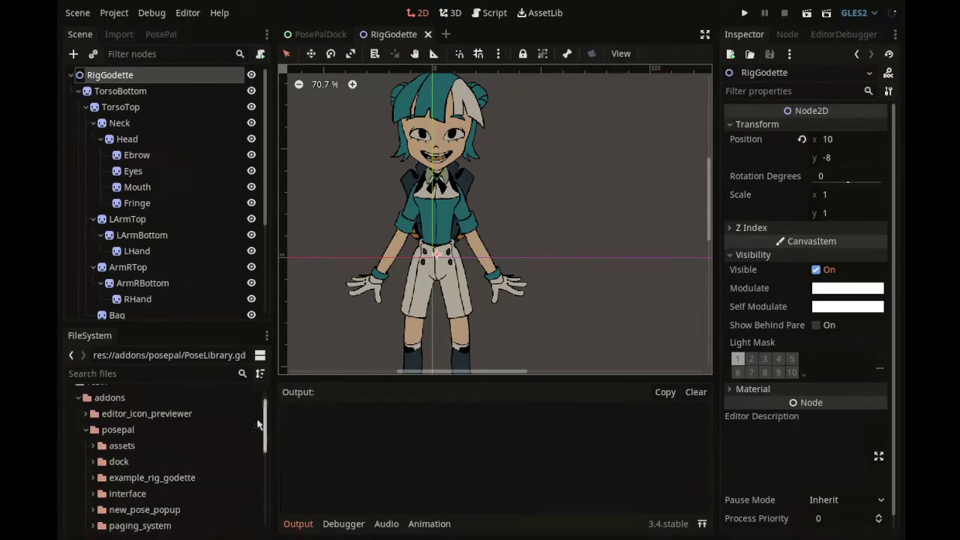
{"action": "left_click", "coordinate": [161, 34]}
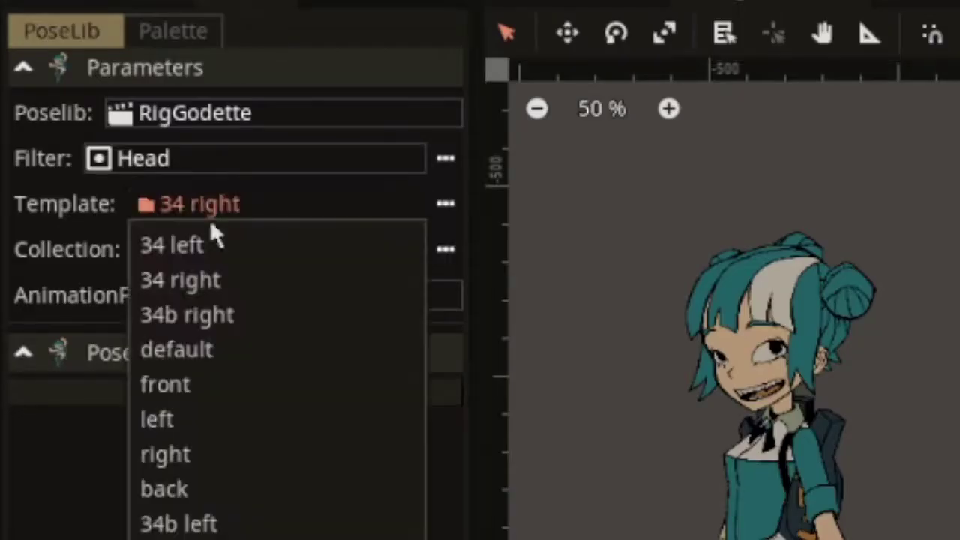
{"action": "left_click", "coordinate": [150, 163]}
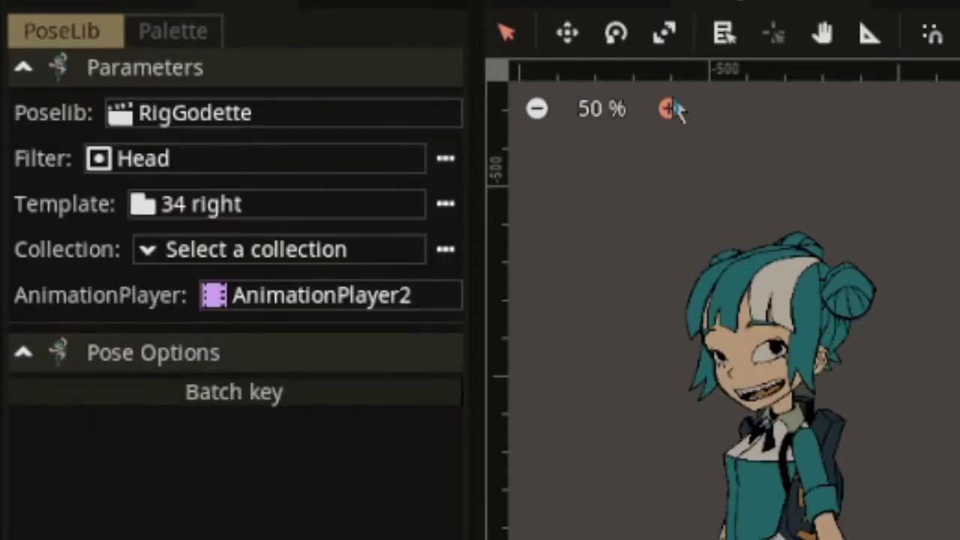
{"action": "left_click", "coordinate": [352, 84]}
{"action": "left_click", "coordinate": [289, 132]}
{"action": "left_click", "coordinate": [172, 132]}
{"action": "left_click", "coordinate": [130, 206]}
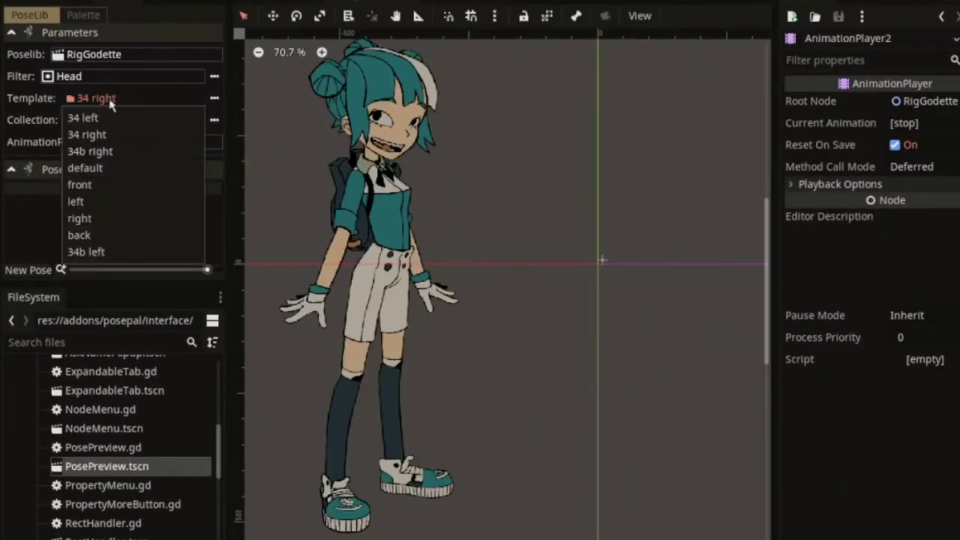
{"action": "left_click", "coordinate": [214, 120]}
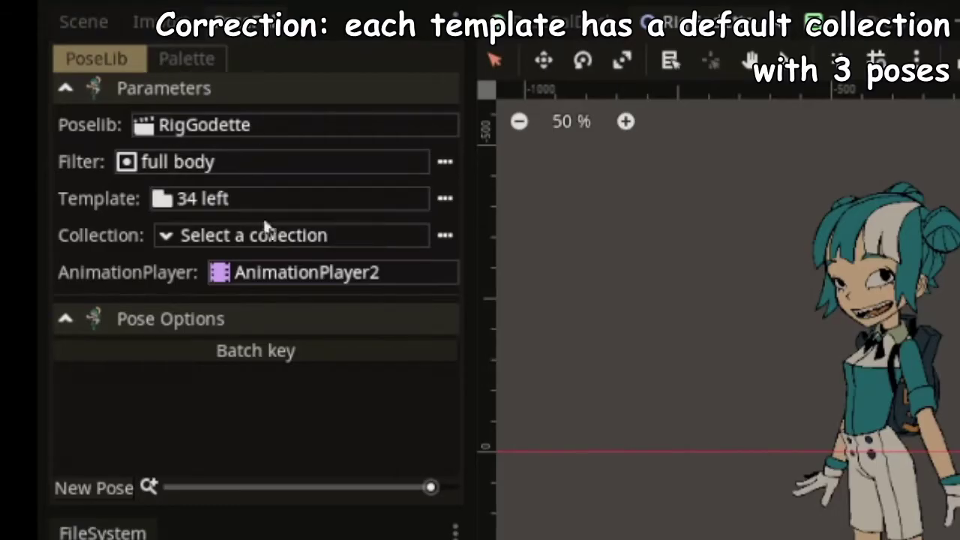
{"action": "left_click", "coordinate": [248, 234]}
{"action": "left_click", "coordinate": [225, 254]}
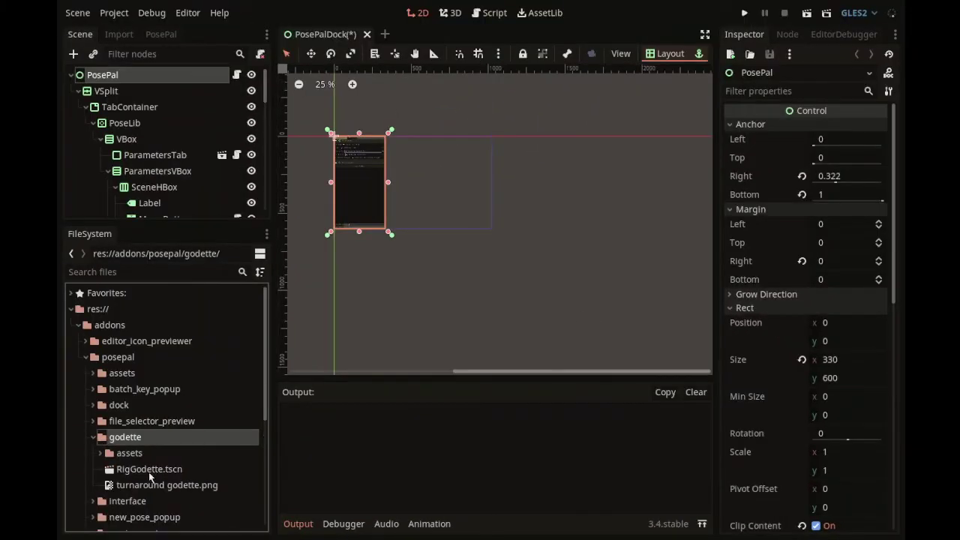
Open RigGodette.tscn, set it as the pose library owner, and enlarge the Output panel.
{"action": "left_click", "coordinate": [149, 469]}
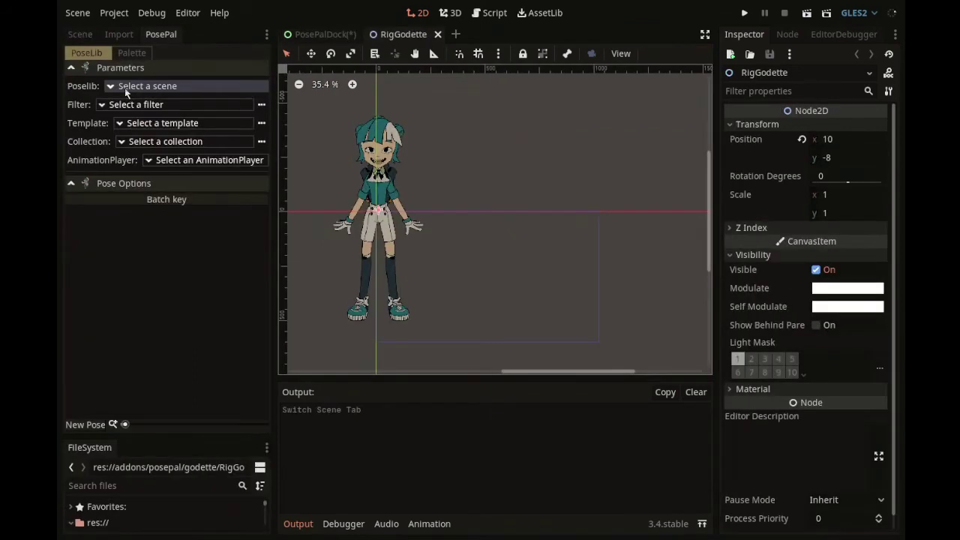
{"action": "left_click", "coordinate": [126, 86]}
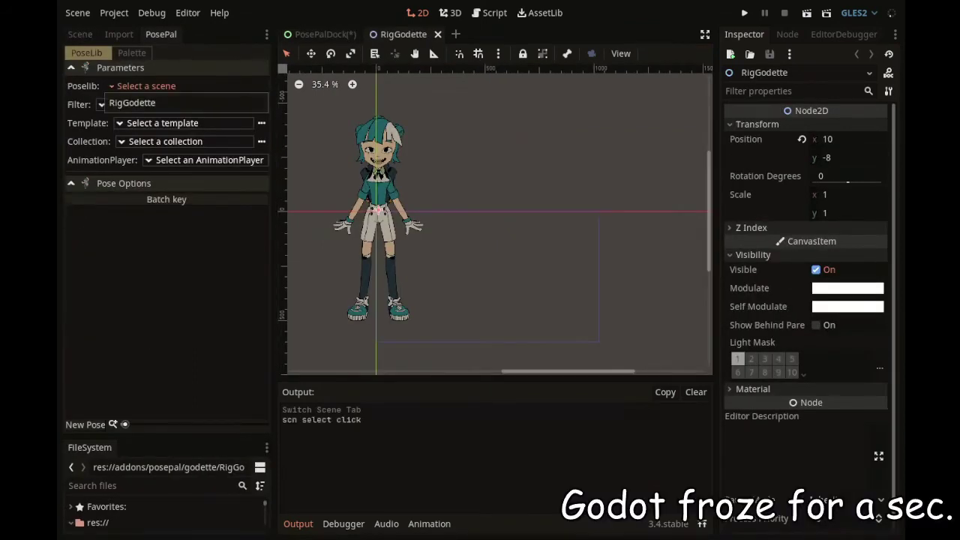
{"action": "left_click", "coordinate": [702, 523]}
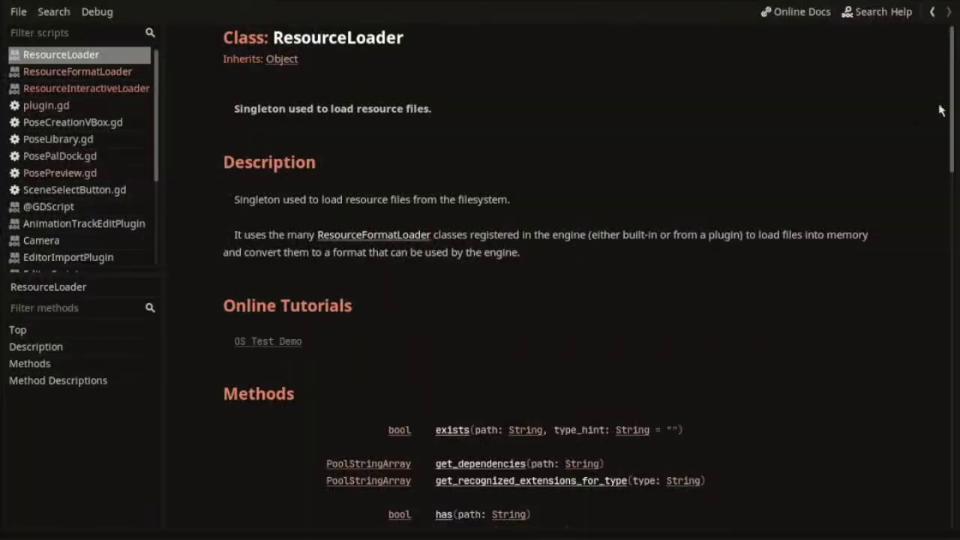
Read get_dependencies in the ResourceLoader and ResourceFormatLoader docs, then open ResourceInteractiveLoader.
{"action": "scroll", "coordinate": [938, 107], "scroll_direction": "down", "scroll_amount": 5}
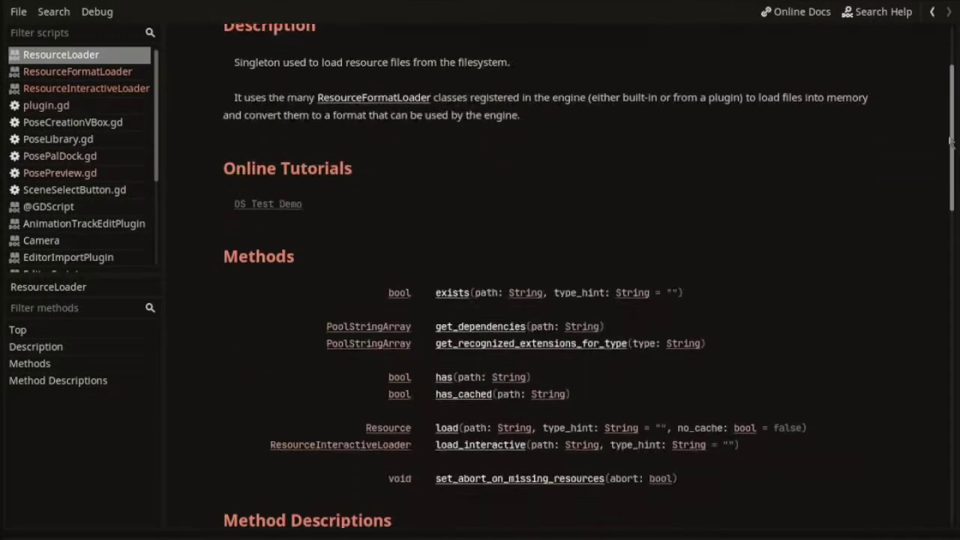
{"action": "left_click", "coordinate": [463, 231]}
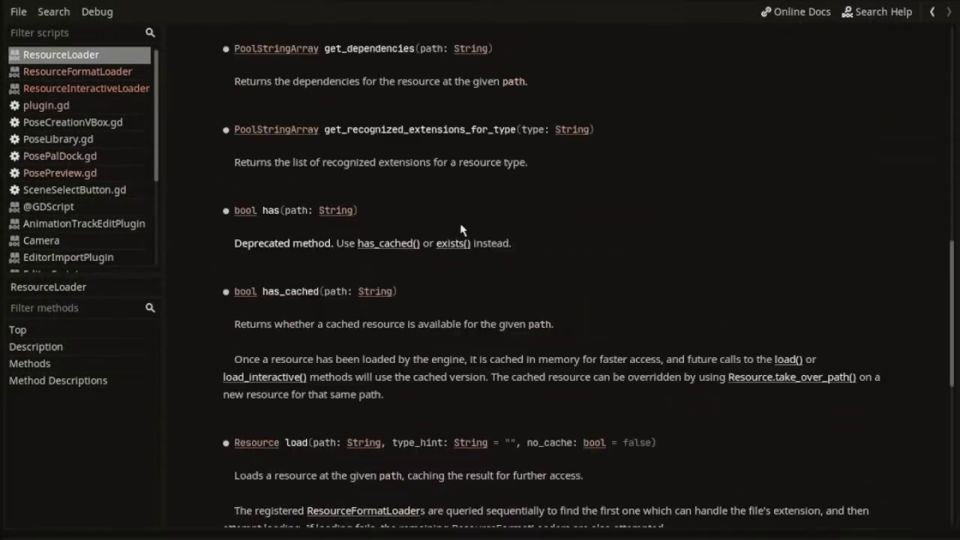
{"action": "left_click_drag", "start_coordinate": [528, 81], "coordinate": [234, 78]}
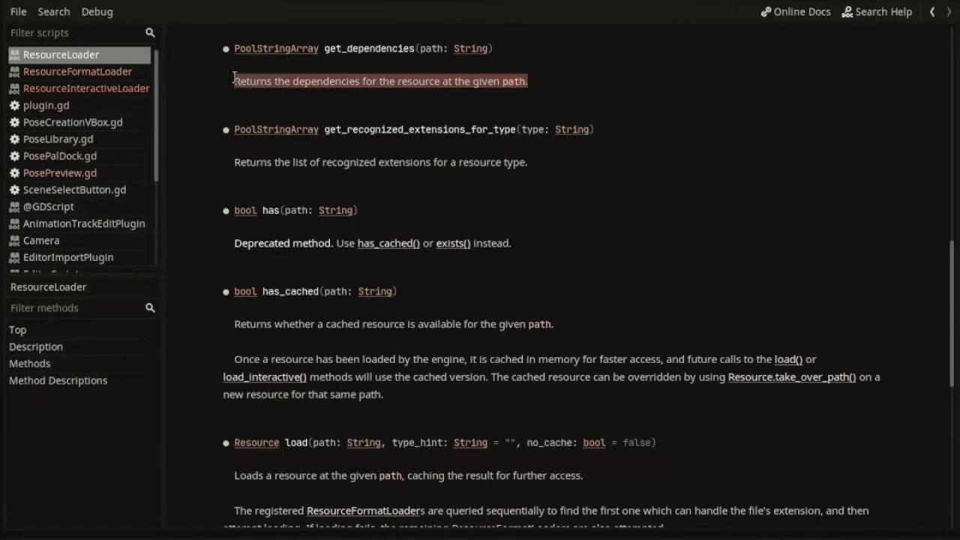
{"action": "left_click", "coordinate": [85, 72]}
{"action": "scroll", "coordinate": [425, 235], "scroll_direction": "down", "scroll_amount": 5}
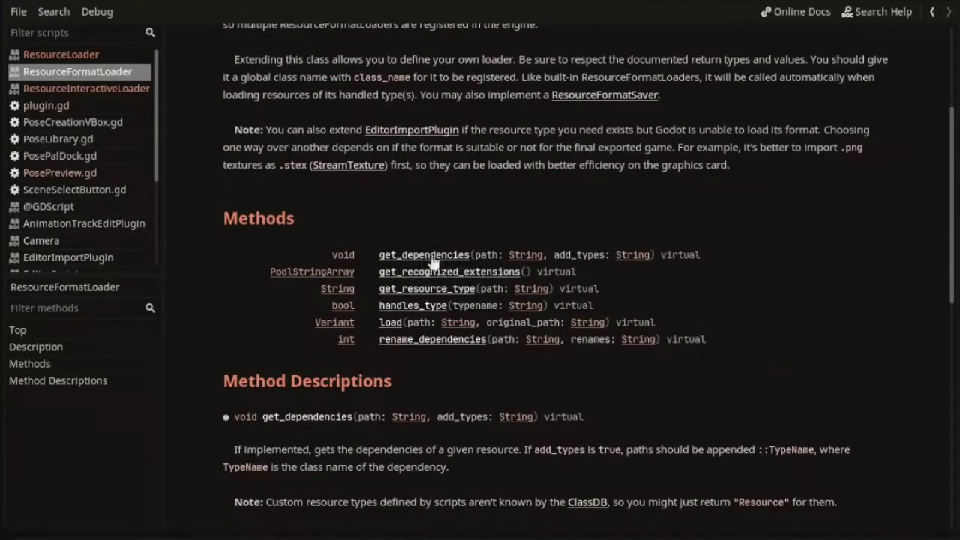
{"action": "left_click", "coordinate": [432, 256]}
{"action": "key", "text": "ctrl+shift+period"}
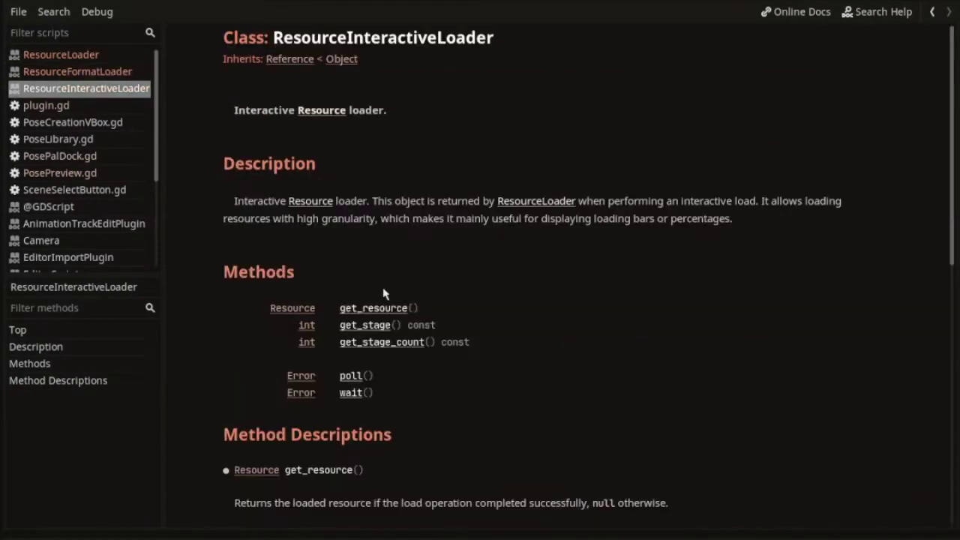
In PoseLibrary.gd, review external_resources and the prepare_loading_external_resources ext_type and ResourceLoader.load lines.
{"action": "left_click", "coordinate": [371, 309]}
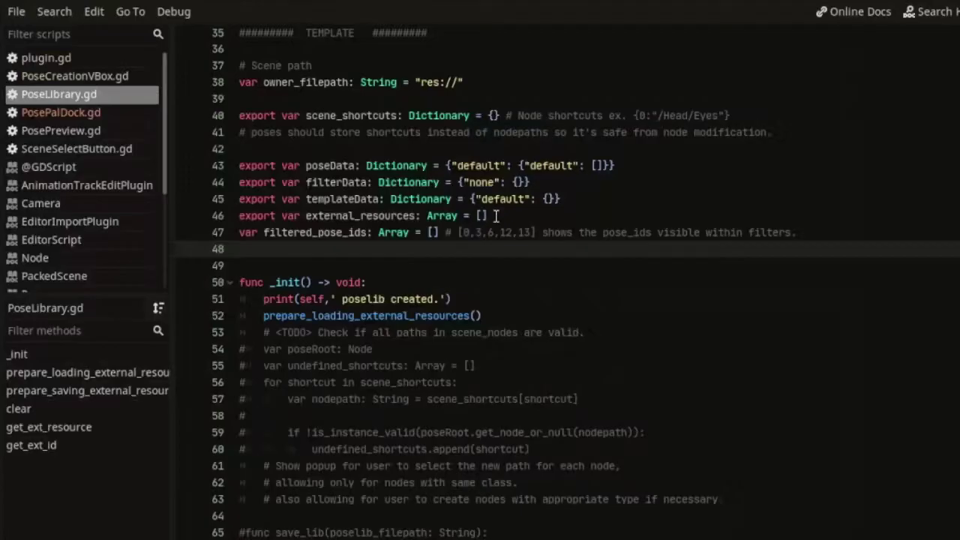
{"action": "left_click_drag", "start_coordinate": [484, 215], "coordinate": [251, 216]}
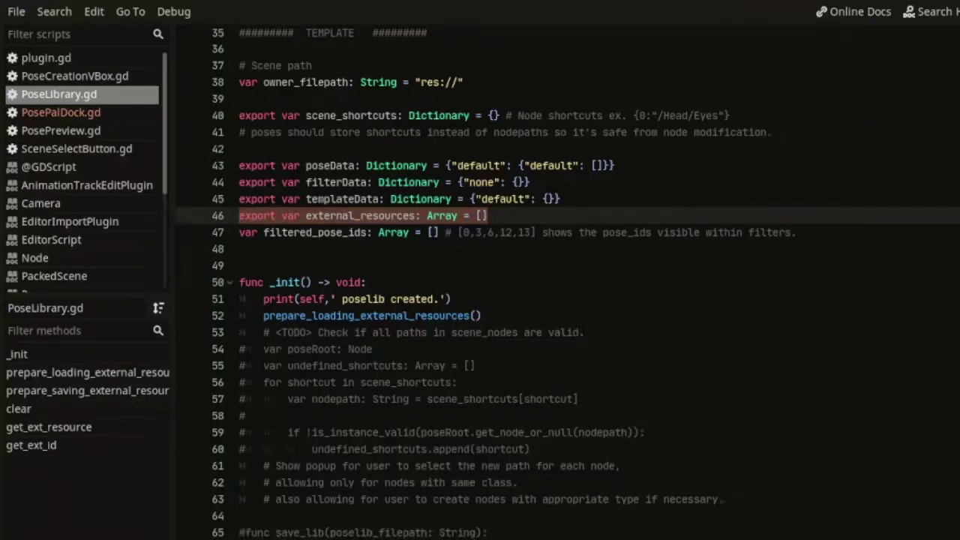
{"action": "scroll", "coordinate": [568, 280], "scroll_direction": "down", "scroll_amount": 4}
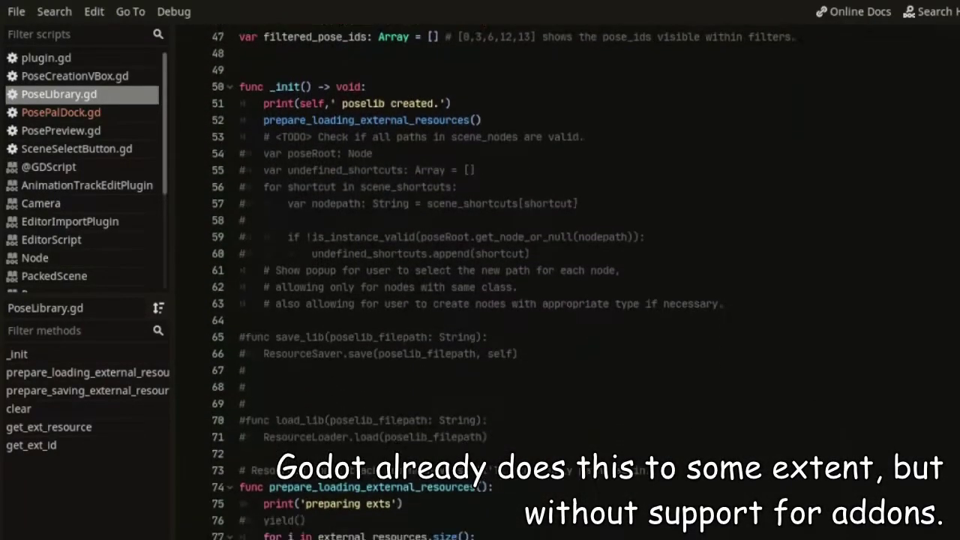
{"action": "scroll", "coordinate": [474, 488], "scroll_direction": "up", "scroll_amount": 1}
{"action": "left_click", "coordinate": [326, 129], "text": "ctrl"}
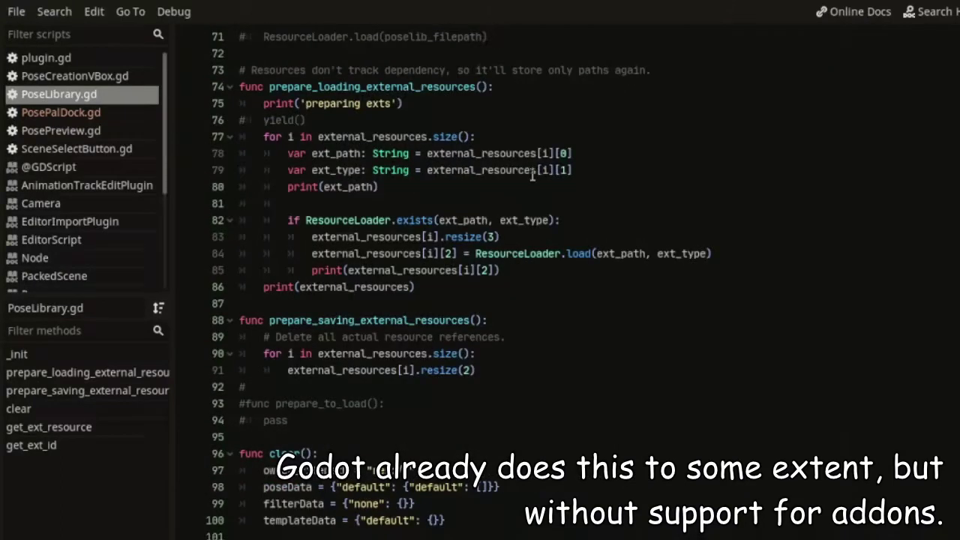
{"action": "left_click", "coordinate": [289, 155]}
{"action": "left_click_drag", "start_coordinate": [572, 170], "coordinate": [285, 195]}
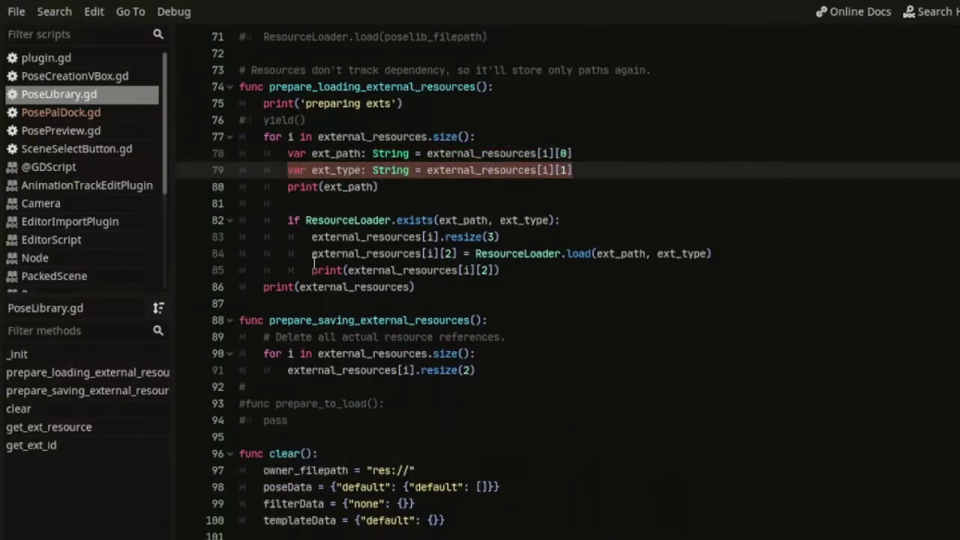
{"action": "left_click_drag", "start_coordinate": [314, 258], "coordinate": [712, 253]}
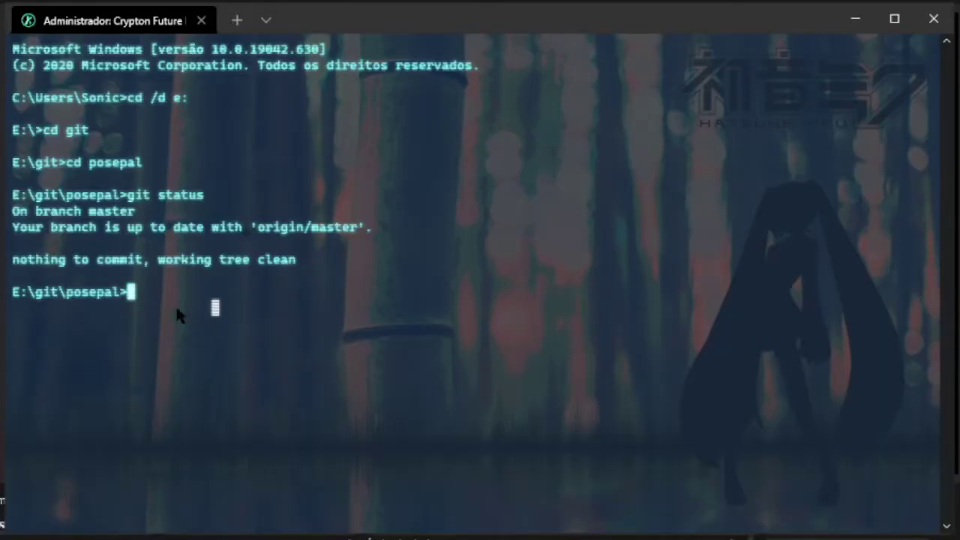
Run git status and git branch in E:\git\posepal, then enter git checkout feat_customloader.
{"action": "type", "text": "git status"}
{"action": "key", "text": "Return"}
{"action": "type", "text": "git bran"}
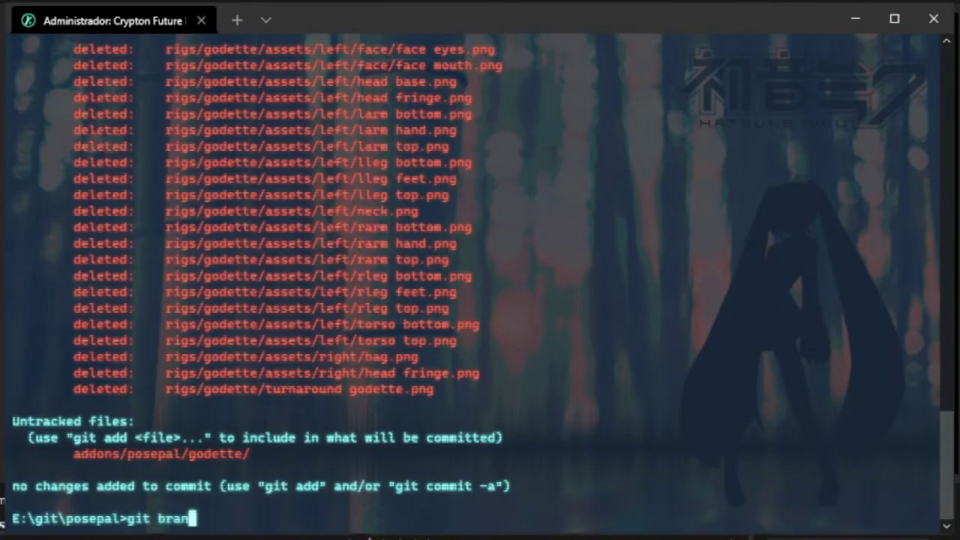
{"action": "type", "text": "ch"}
{"action": "key", "text": "Return"}
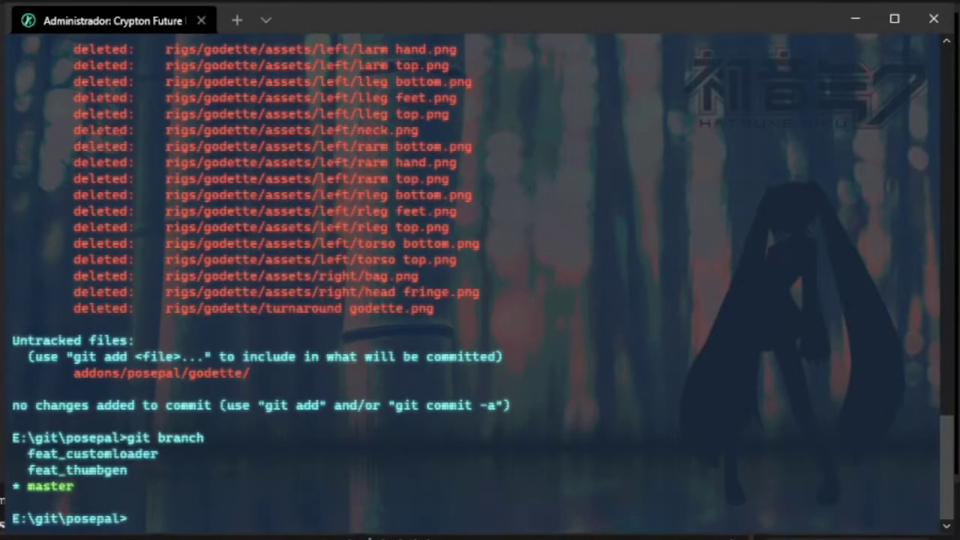
{"action": "type", "text": "git checkout fe"}
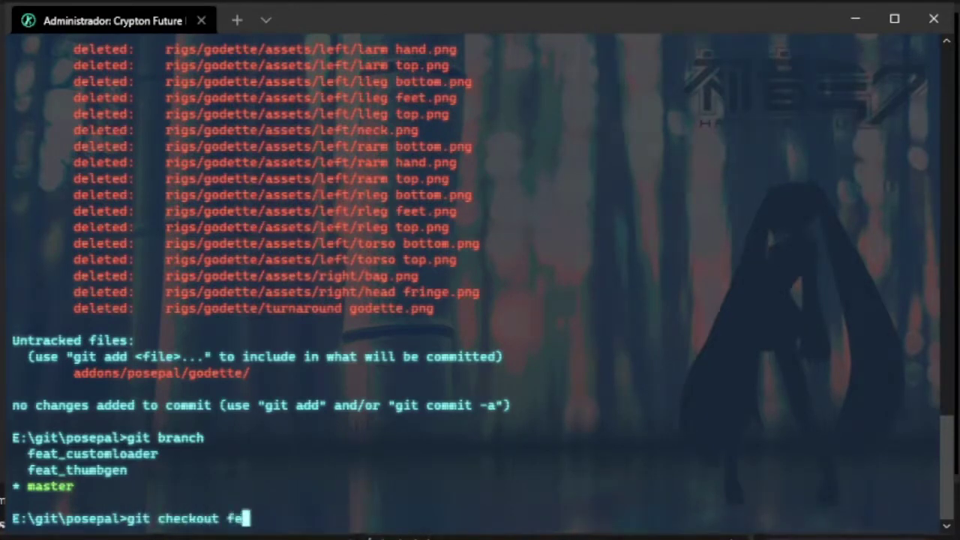
{"action": "type", "text": "at_customloader"}
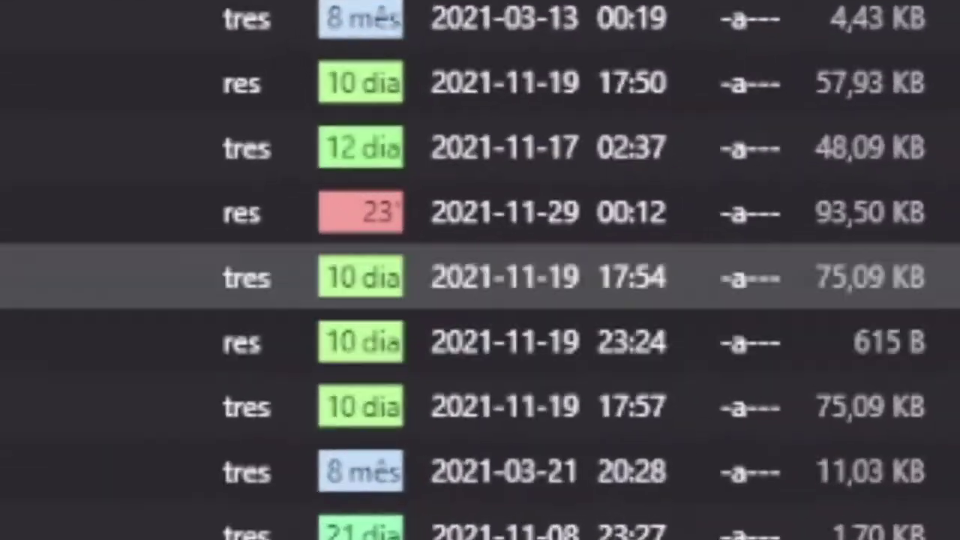
Select the 75,09 KB RigGodette_1.poselib.tres file from 17:54 and scroll through its text.
{"action": "left_click", "coordinate": [480, 277]}
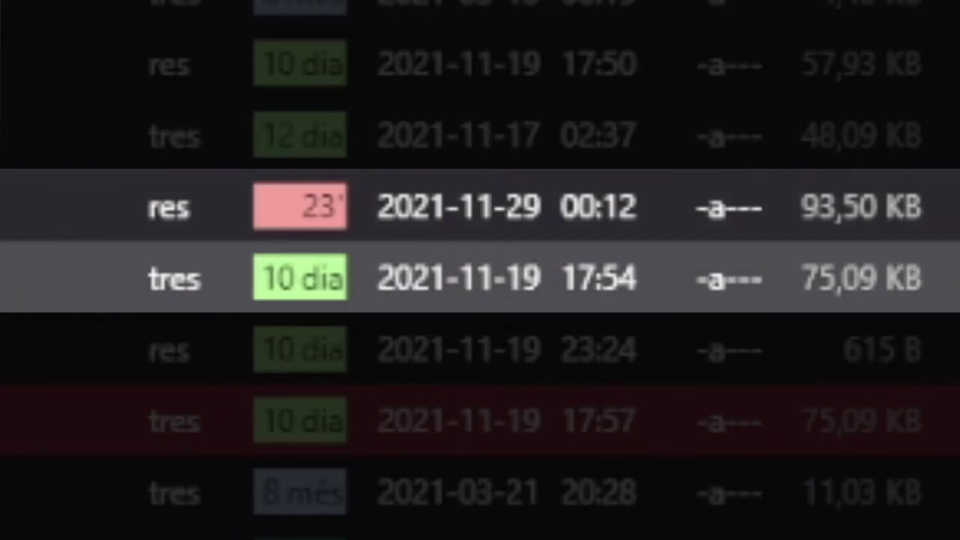
{"action": "left_click", "coordinate": [783, 277]}
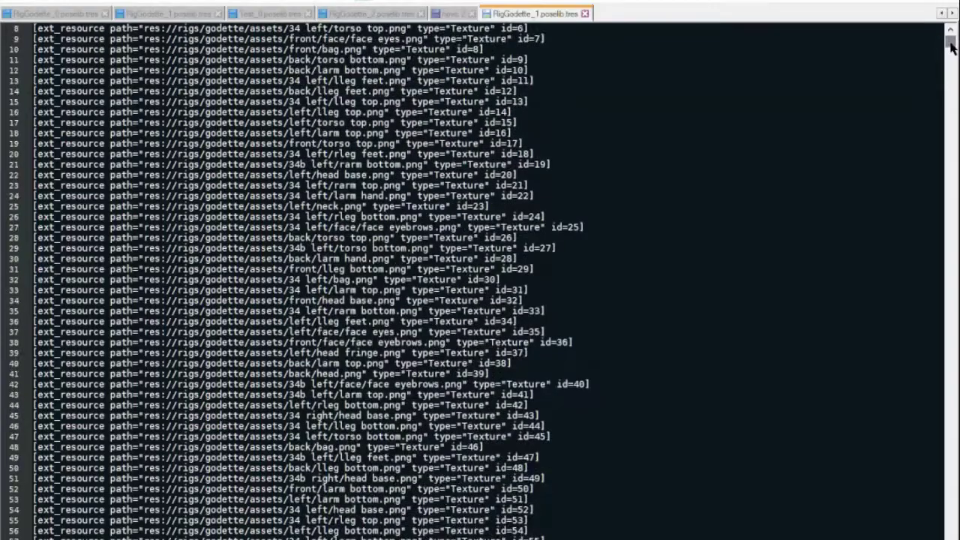
{"action": "left_click_drag", "start_coordinate": [951, 41], "coordinate": [951, 62]}
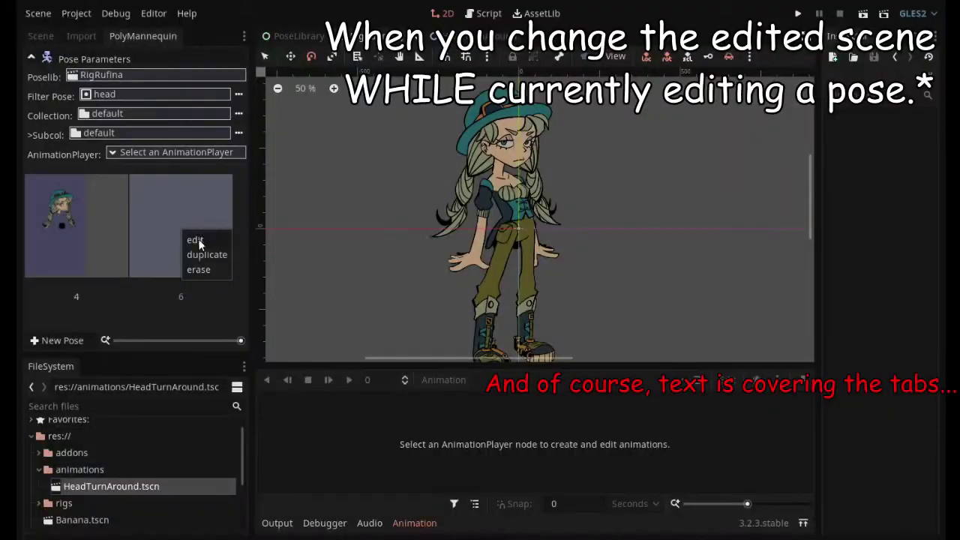
Edit pose 6, switch to the HeadTurnAround scene, then show the saved-pose palette.
{"action": "left_click", "coordinate": [198, 238]}
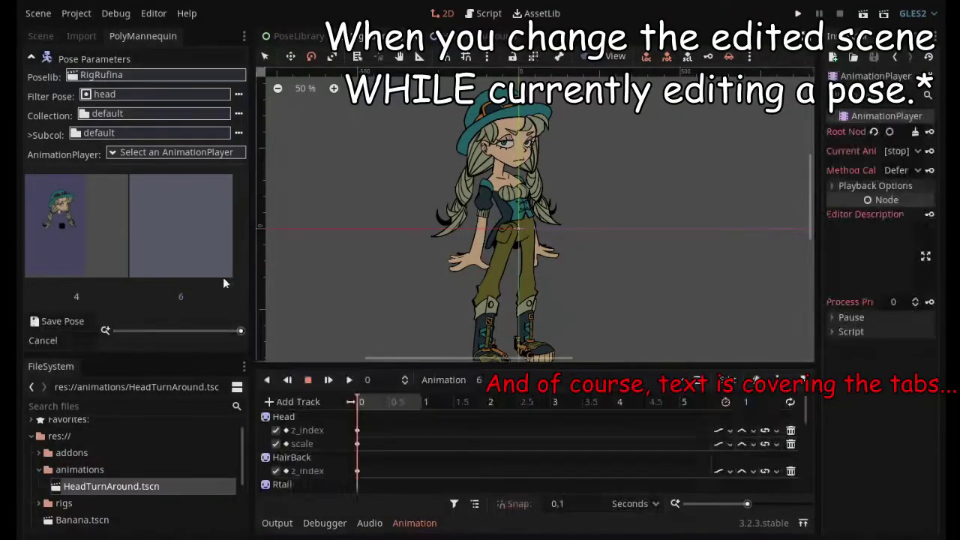
{"action": "left_click", "coordinate": [433, 46]}
{"action": "left_click", "coordinate": [452, 37]}
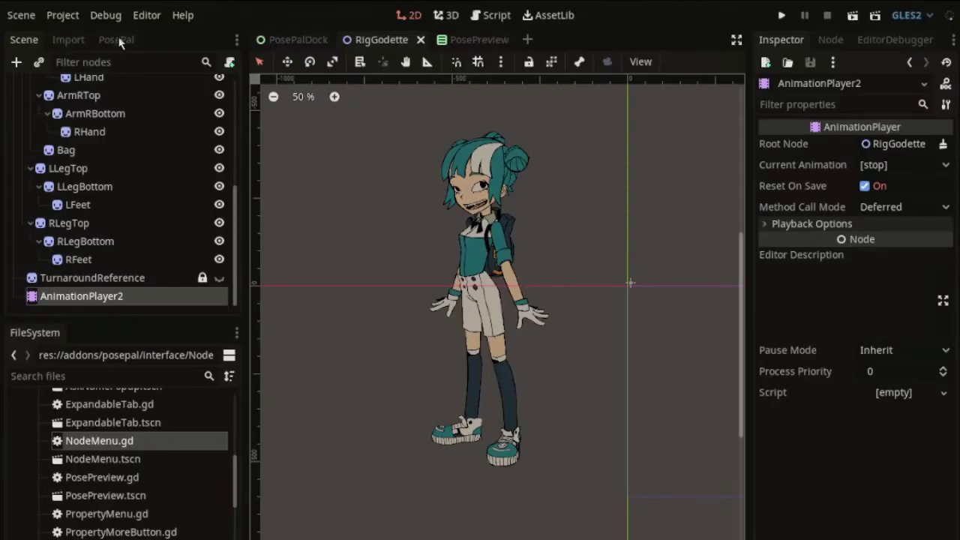
{"action": "left_click", "coordinate": [118, 40]}
Put pose 2 from the RigGodette palette into edit mode via its right-click menu.
{"action": "scroll", "coordinate": [229, 128], "scroll_direction": "down", "scroll_amount": 2}
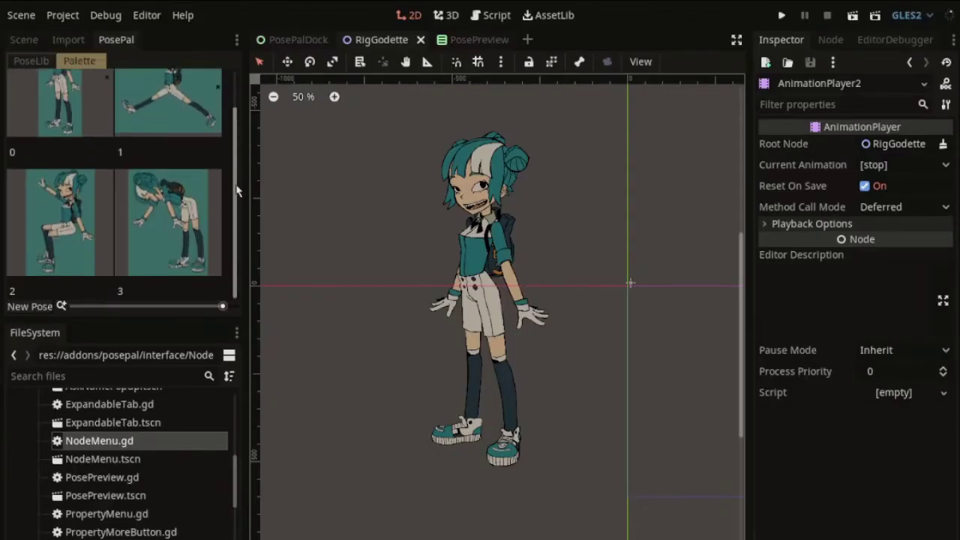
{"action": "right_click", "coordinate": [105, 134]}
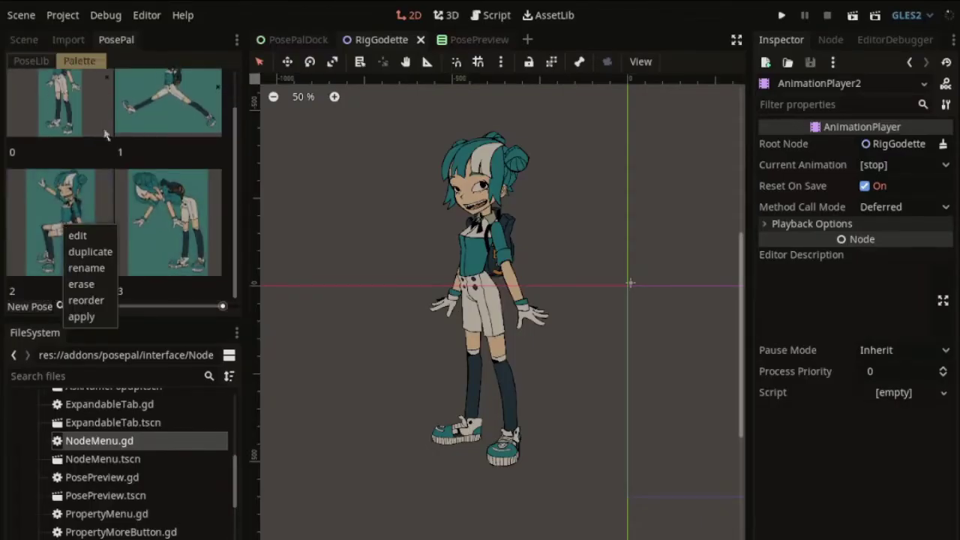
{"action": "left_click", "coordinate": [78, 237]}
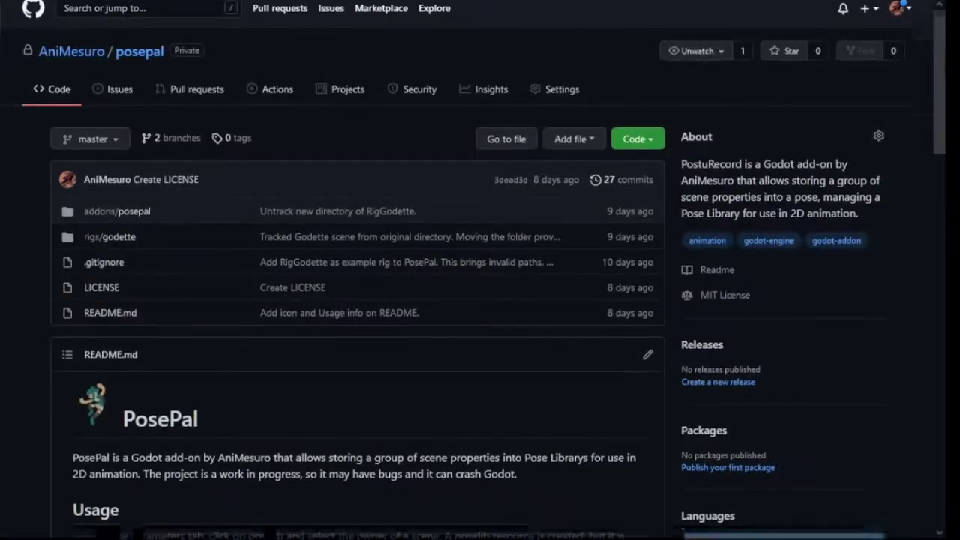
Scroll down the posepal GitHub page to the README description and Usage steps.
{"action": "scroll", "coordinate": [480, 300], "scroll_direction": "down", "scroll_amount": 2}
{"action": "scroll", "coordinate": [480, 270], "scroll_direction": "down", "scroll_amount": 2}
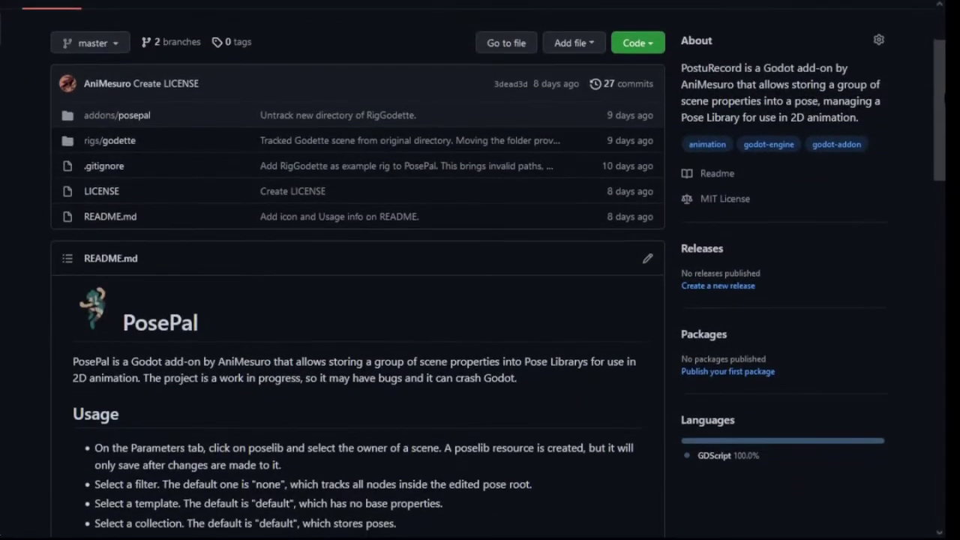
{"action": "scroll", "coordinate": [480, 270], "scroll_direction": "down", "scroll_amount": 3}
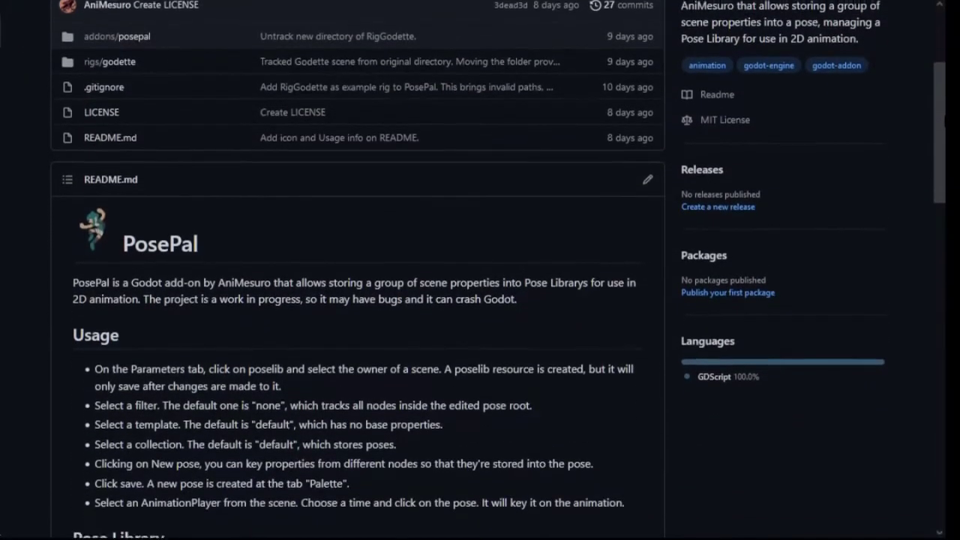